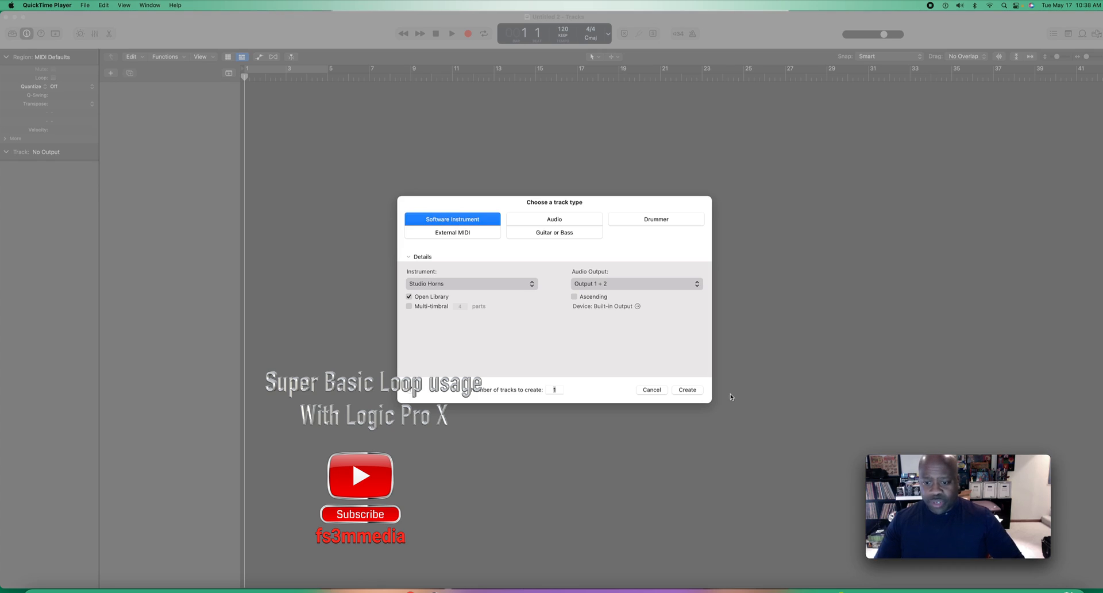
# Step: Create one Software Instrument track using the Studio Horns instrument with output 1 + 2
pyautogui.click(688, 390)
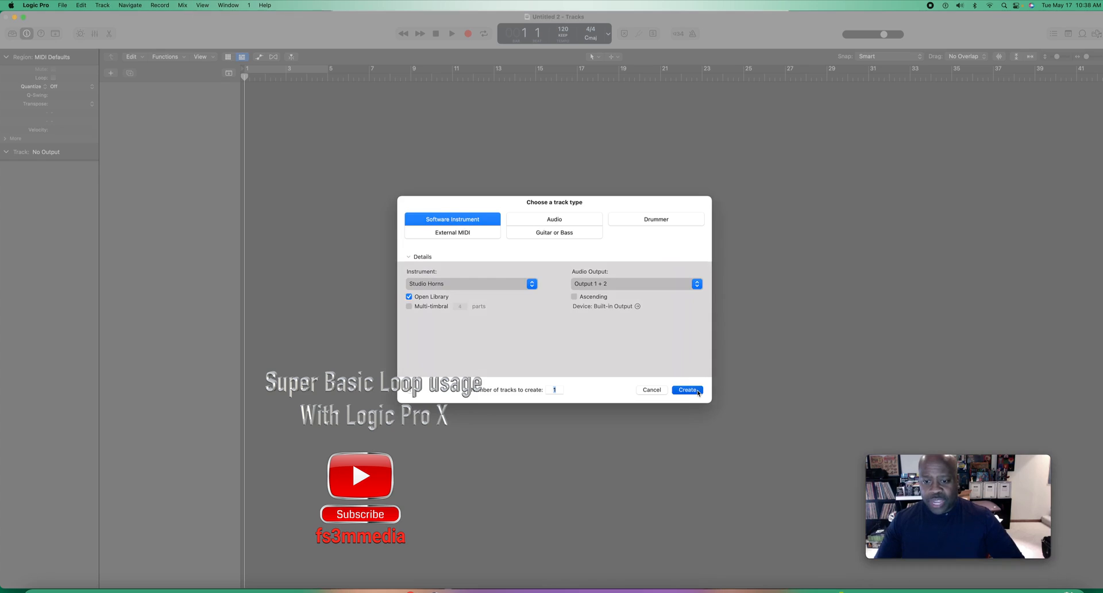
pyautogui.click(992, 464)
pyautogui.moveTo(992, 463); pyautogui.dragTo(678, 452)
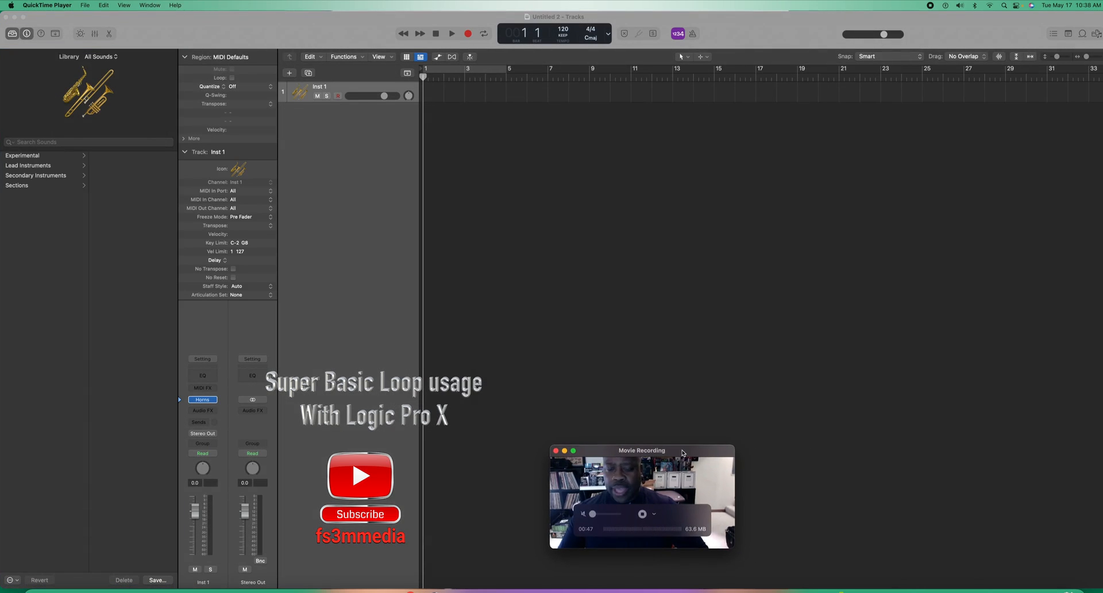
# Step: Open the Apple Loops browser and close the Musical Typing window
pyautogui.click(1082, 35)
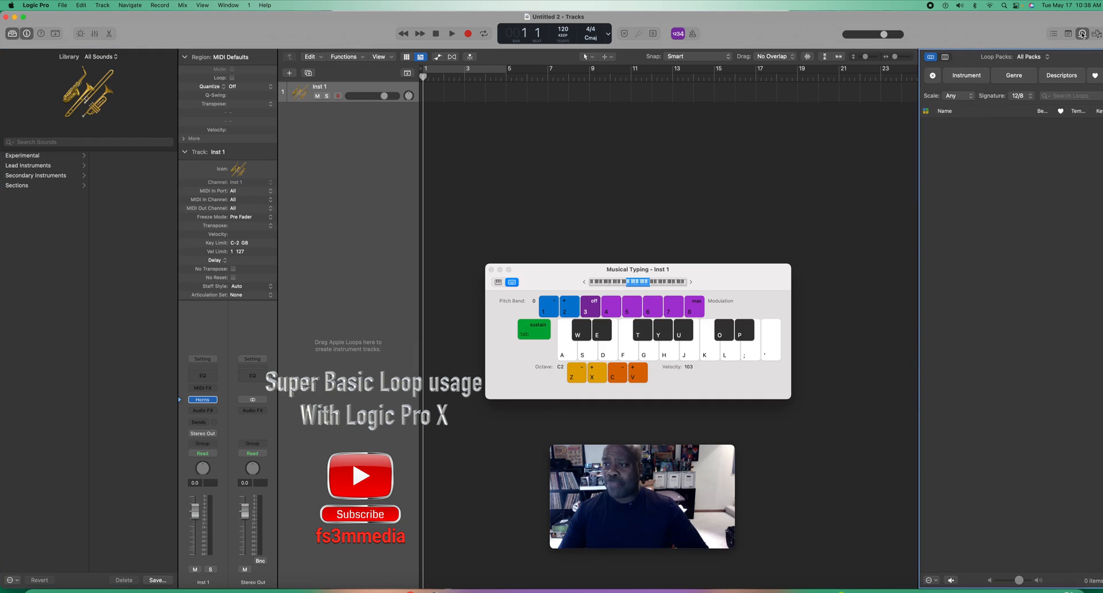
pyautogui.click(492, 270)
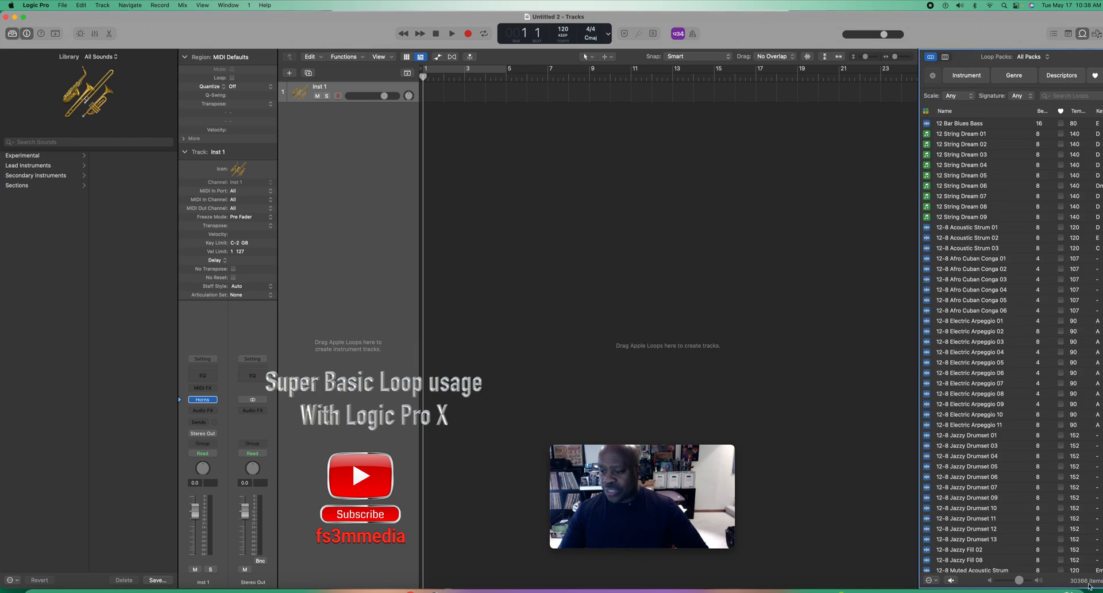
# Step: Browse the full loop list and preview the Random Splice Beat loop, stopping it after a short listen
pyautogui.scroll(-20, 957, 373)
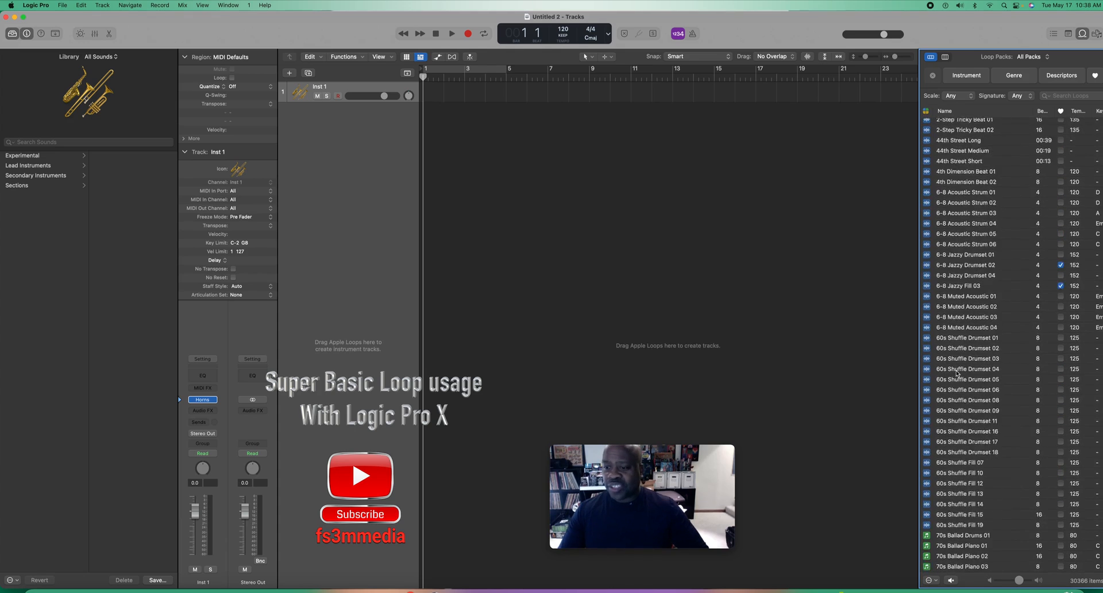
pyautogui.scroll(-10, 958, 373)
pyautogui.scroll(-20, 957, 374)
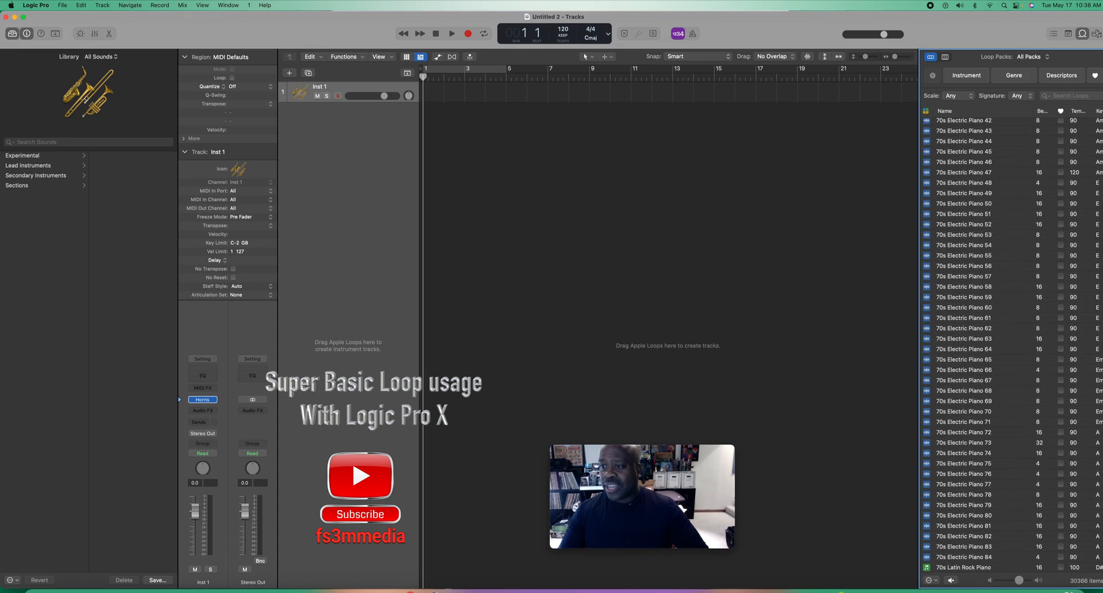
pyautogui.scroll(-20, 977, 345)
pyautogui.scroll(15, 977, 345)
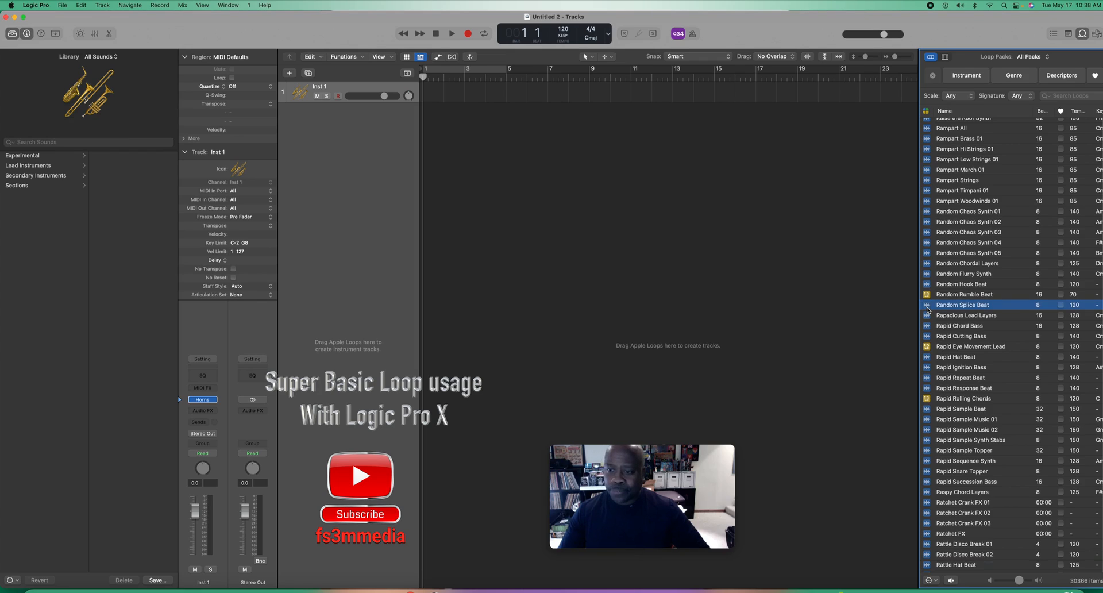
pyautogui.click(927, 309)
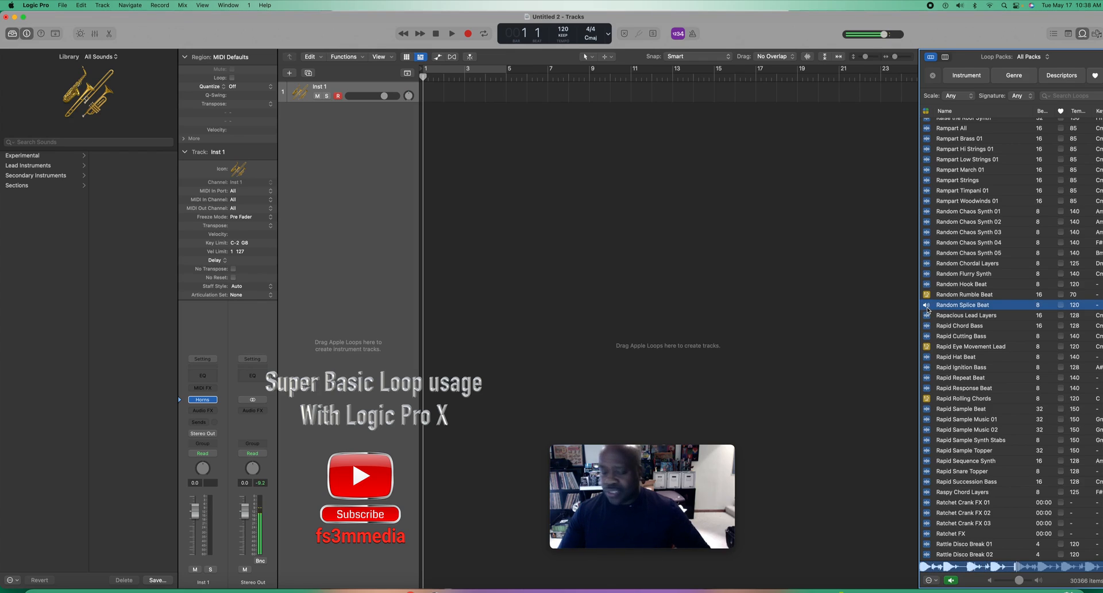
pyautogui.click(927, 305)
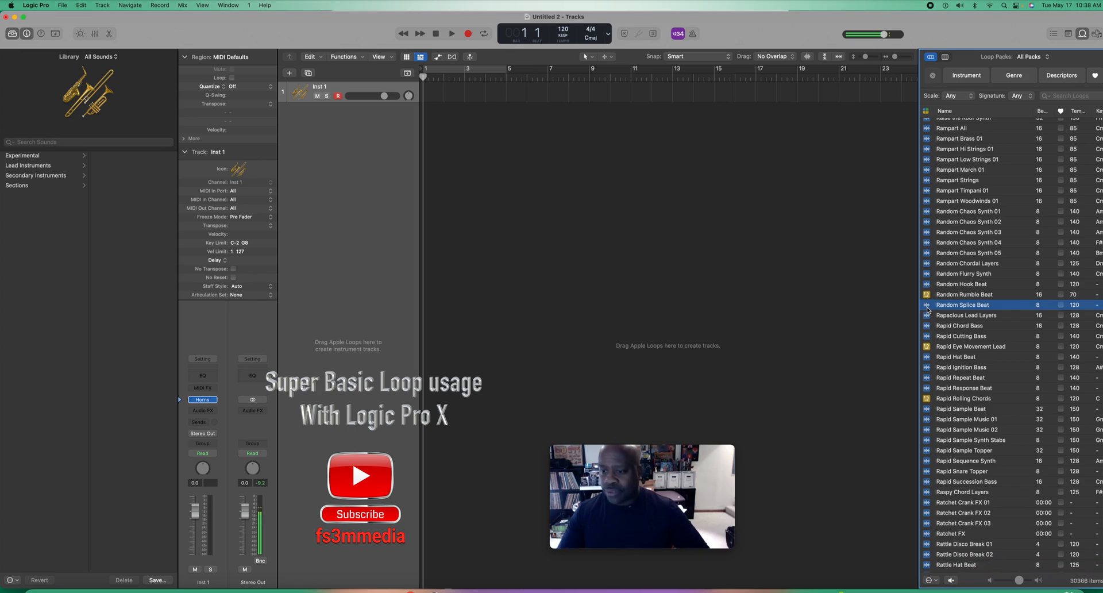
# Step: Preview the Reflective Bass 24 loop farther down the loop list
pyautogui.scroll(-10, 934, 356)
pyautogui.scroll(-15, 931, 437)
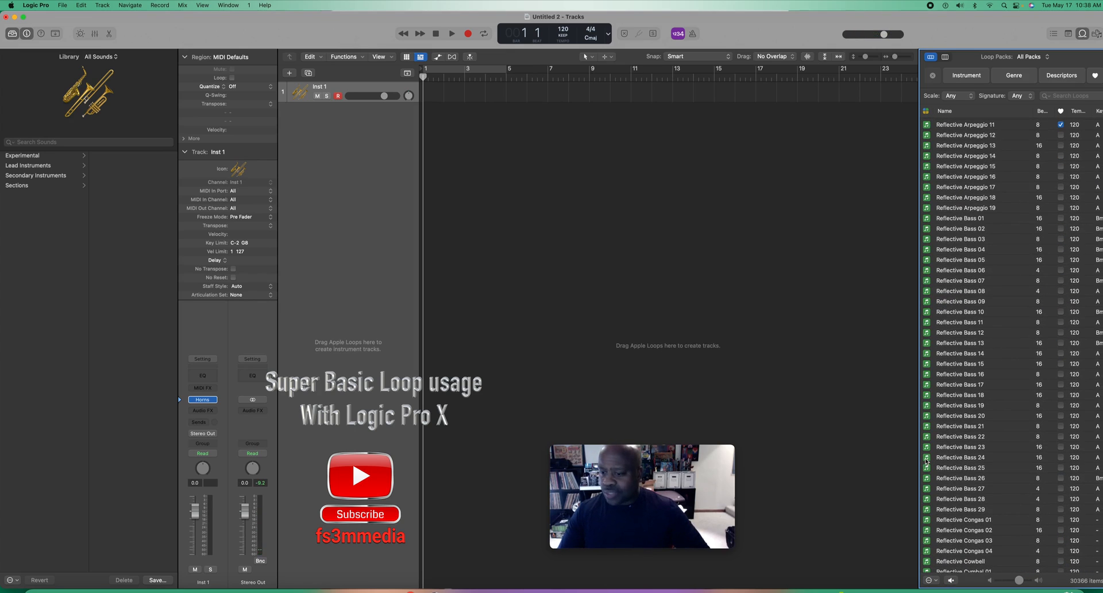
pyautogui.click(926, 459)
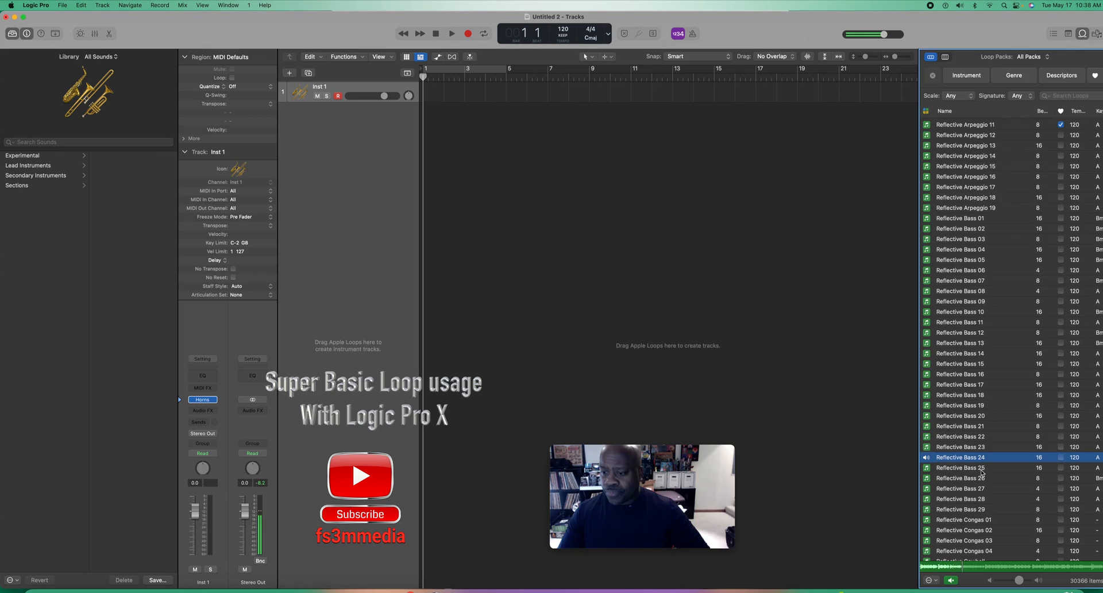
# Step: Browse back up the loop list and preview Orchestra Oboe Solo 04 and Old World Harpsichord 10
pyautogui.scroll(20, 965, 343)
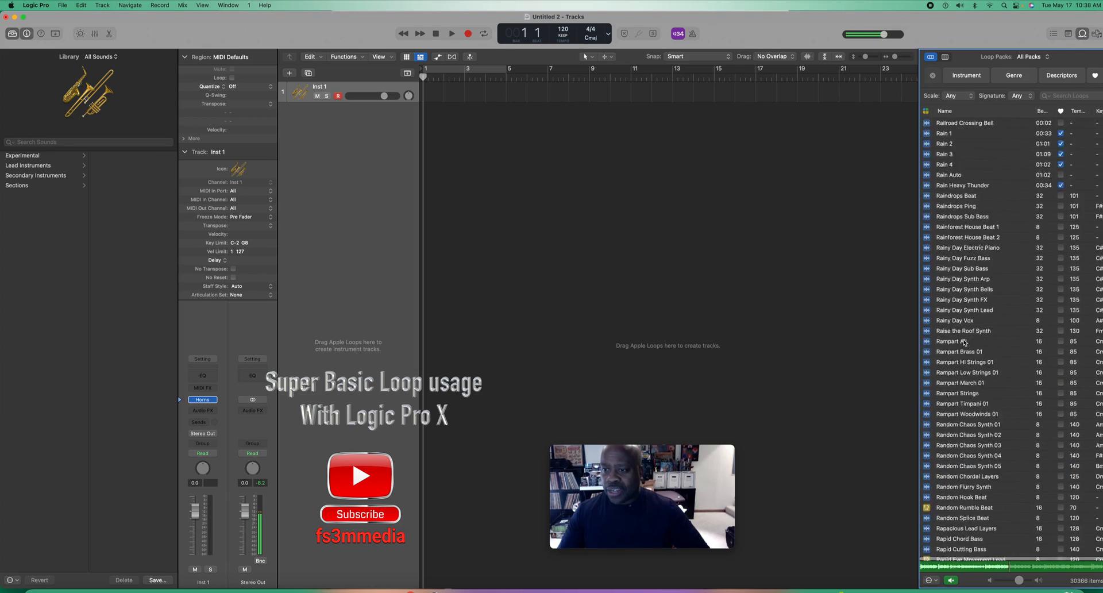
pyautogui.scroll(20, 965, 342)
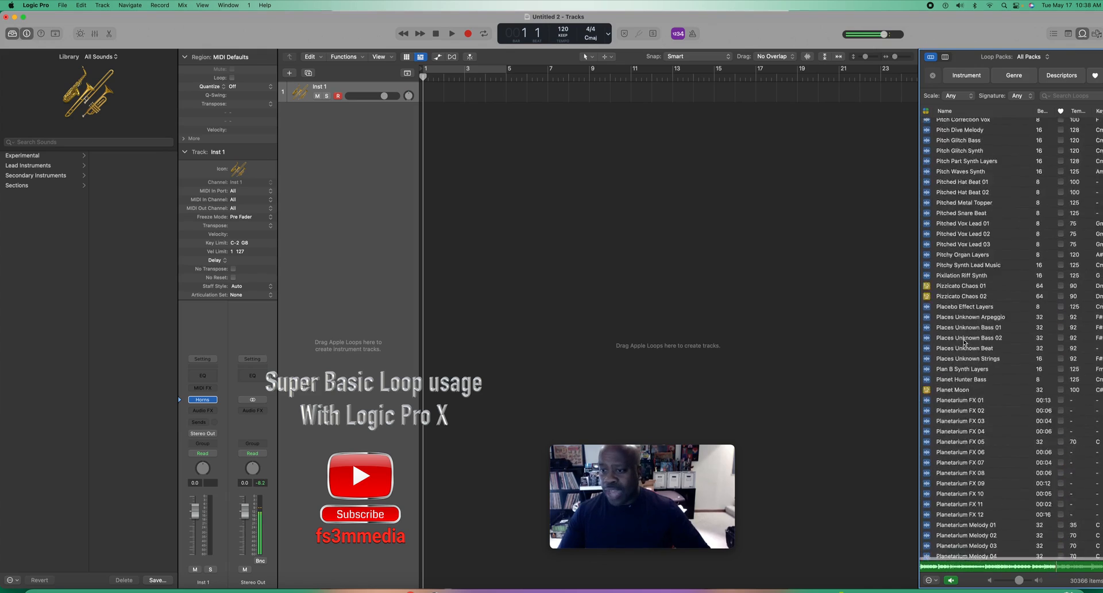
pyautogui.scroll(15, 965, 342)
pyautogui.scroll(8, 928, 188)
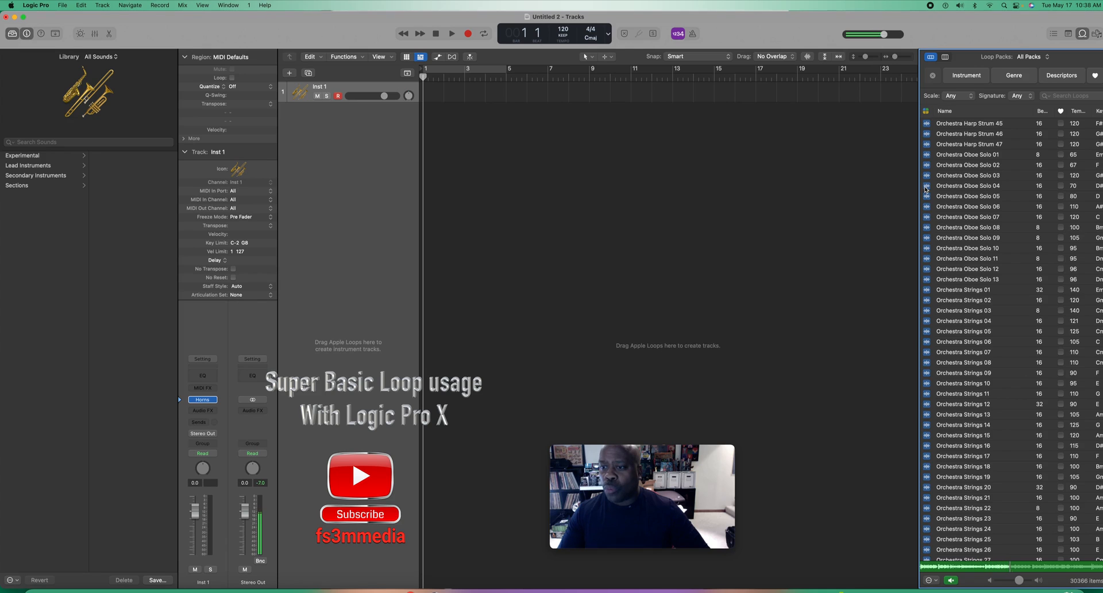
pyautogui.click(926, 188)
pyautogui.scroll(3, 961, 216)
pyautogui.scroll(15, 961, 215)
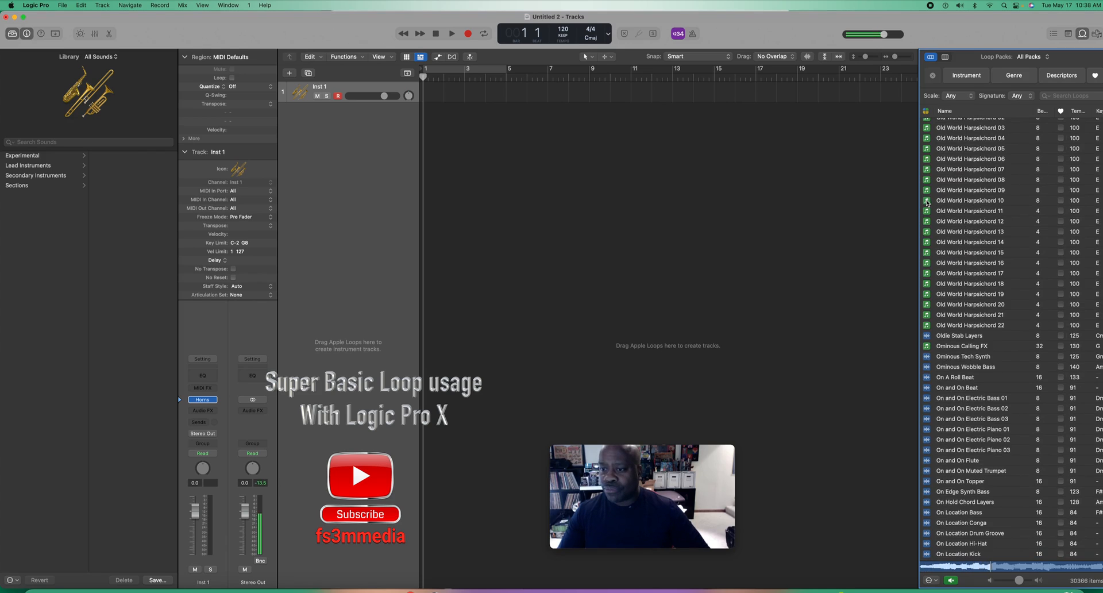
pyautogui.click(927, 201)
# Step: Preview the Off the Chain Synth Chords loop twice and stop its playback
pyautogui.scroll(10, 941, 196)
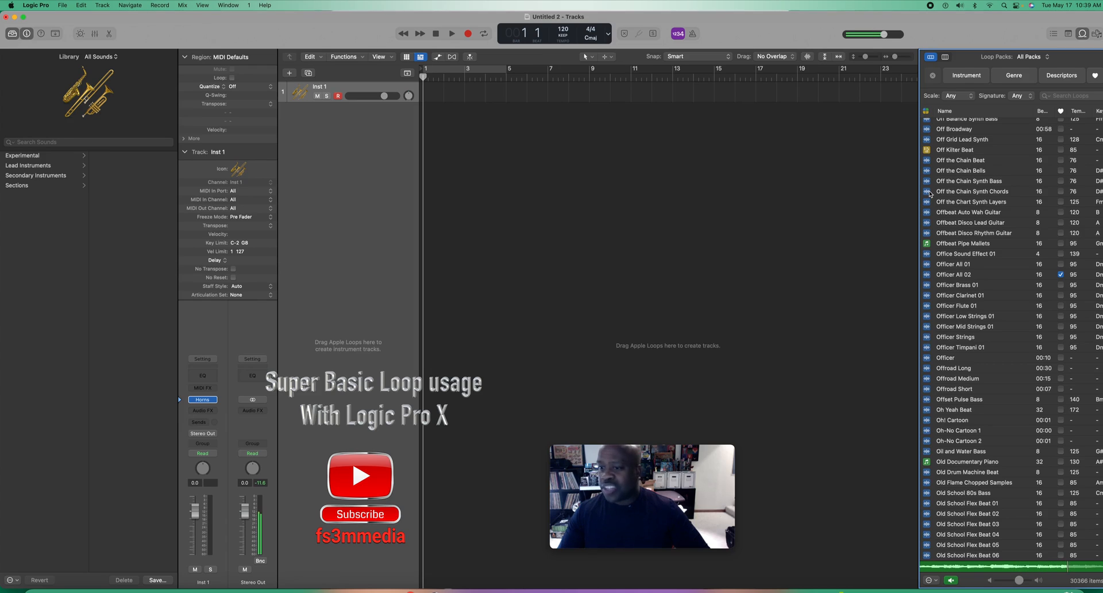
pyautogui.click(931, 192)
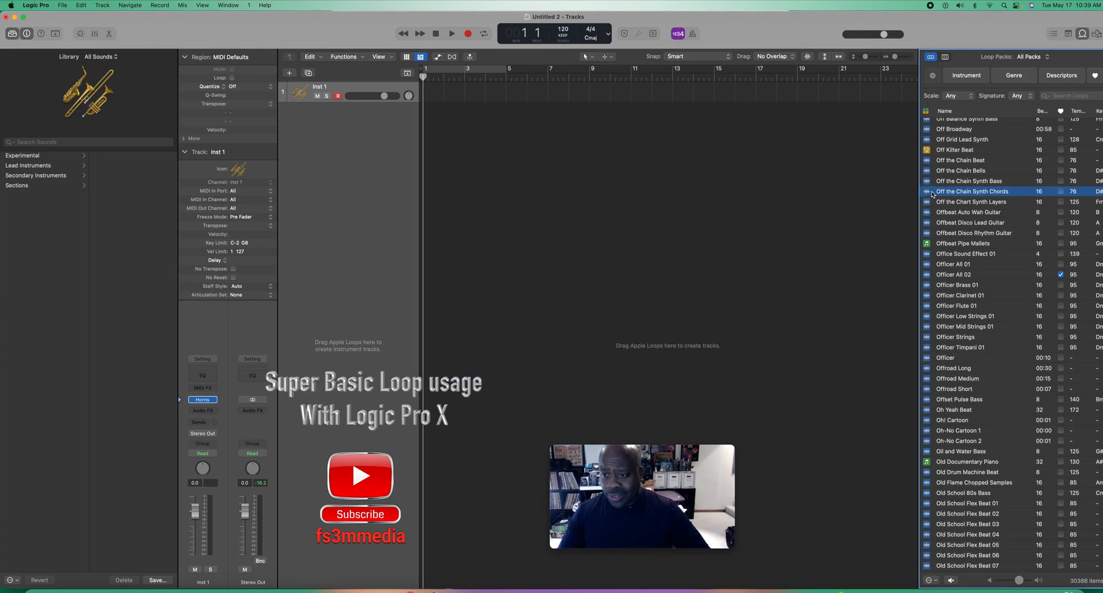
pyautogui.click(930, 193)
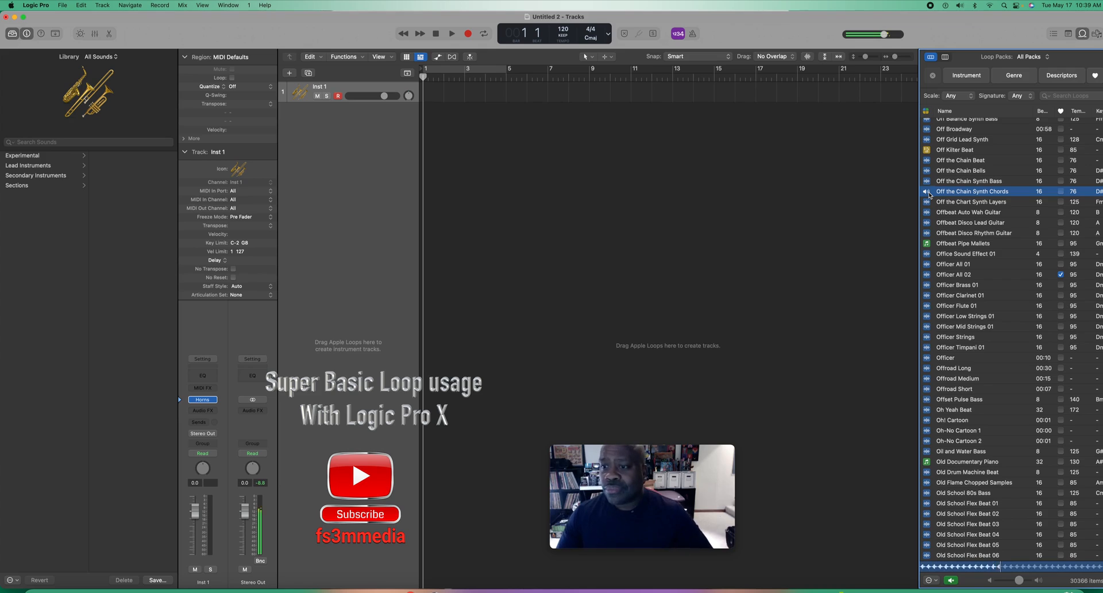
pyautogui.click(930, 194)
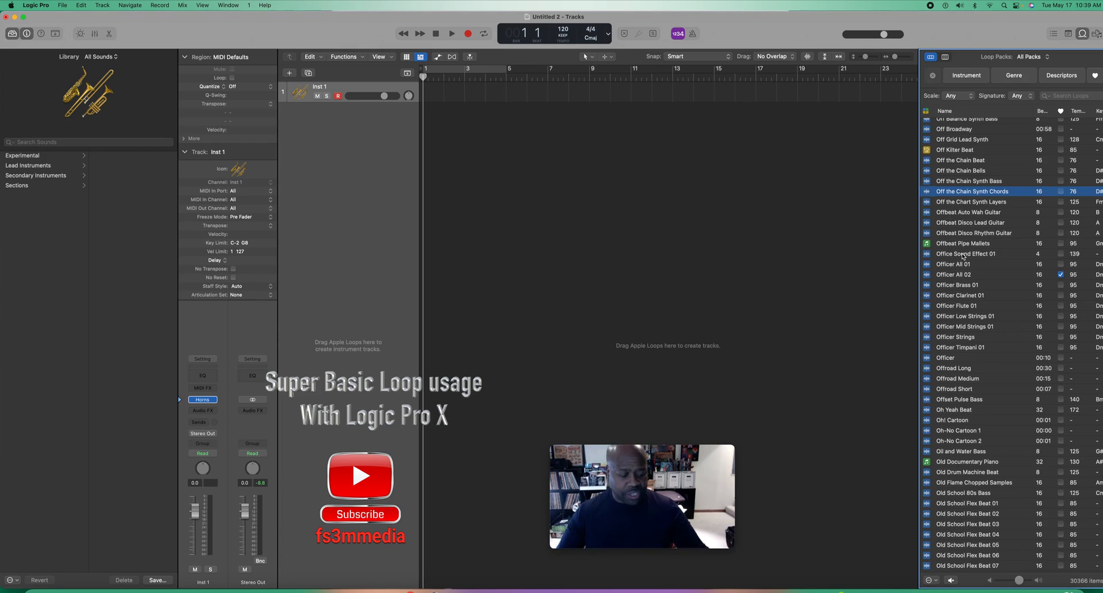
# Step: Search the loops for "afloat", preview Afloat Beat, and add it at bar 1 on a new track
pyautogui.click(1065, 96)
pyautogui.write('afloat')
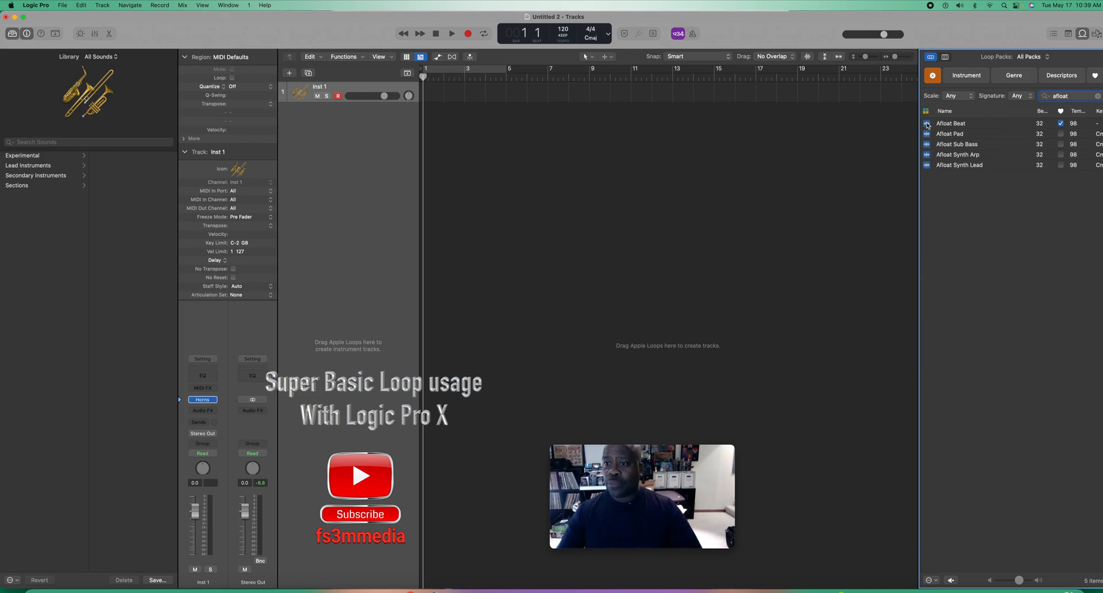
pyautogui.click(927, 125)
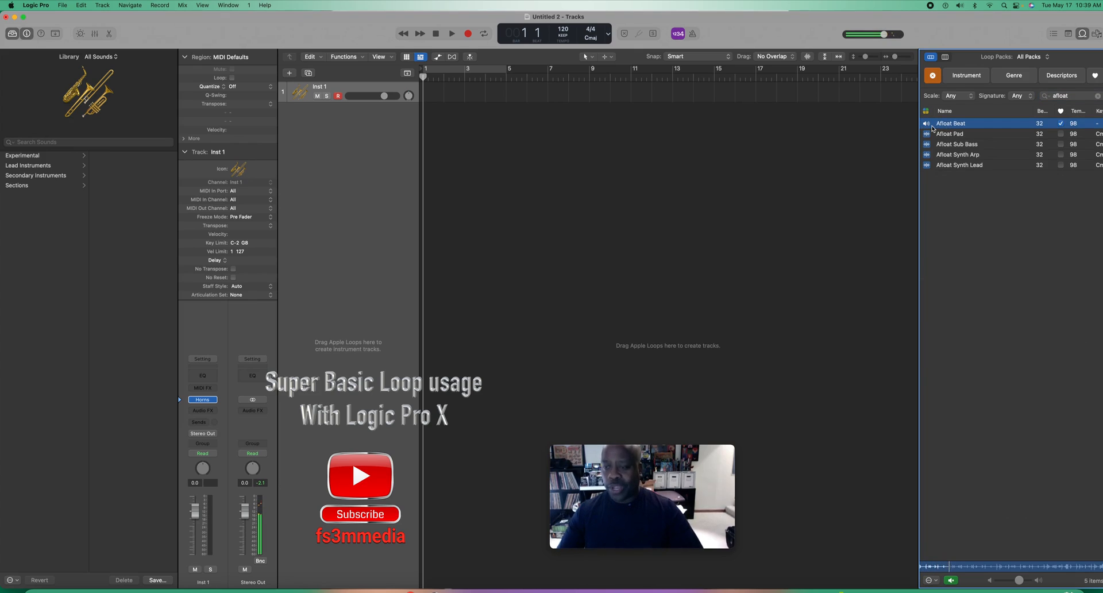
pyautogui.moveTo(952, 127); pyautogui.dragTo(421, 115)
# Step: Play the project, raise the Afloat Beat track's volume to about 4.1 dB, and stop playback
pyautogui.click(452, 34)
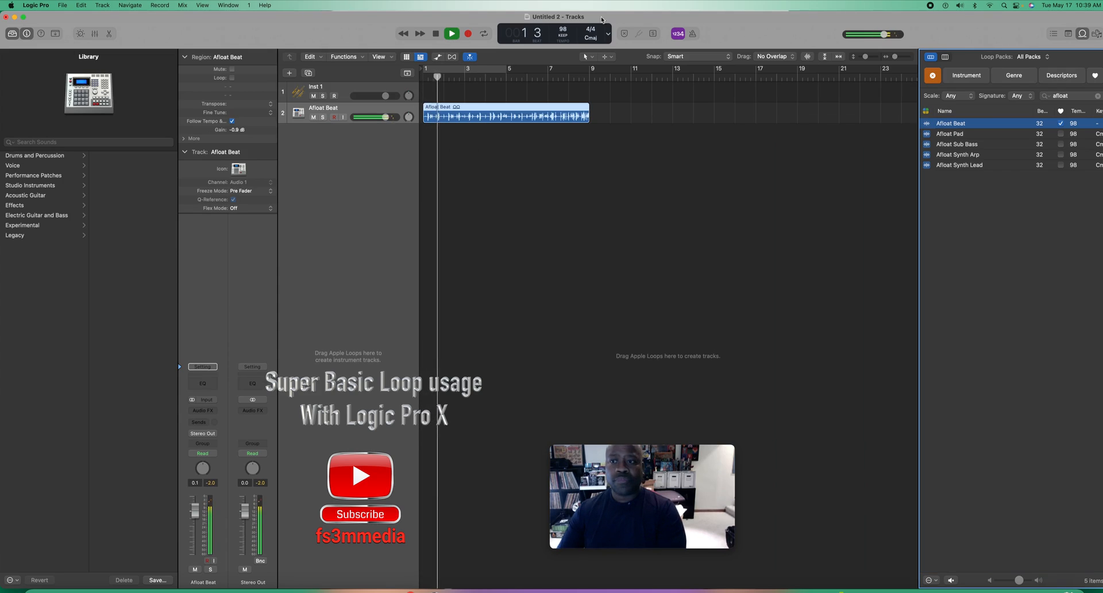
pyautogui.click(385, 117)
pyautogui.moveTo(386, 118); pyautogui.dragTo(394, 117)
pyautogui.click(453, 37)
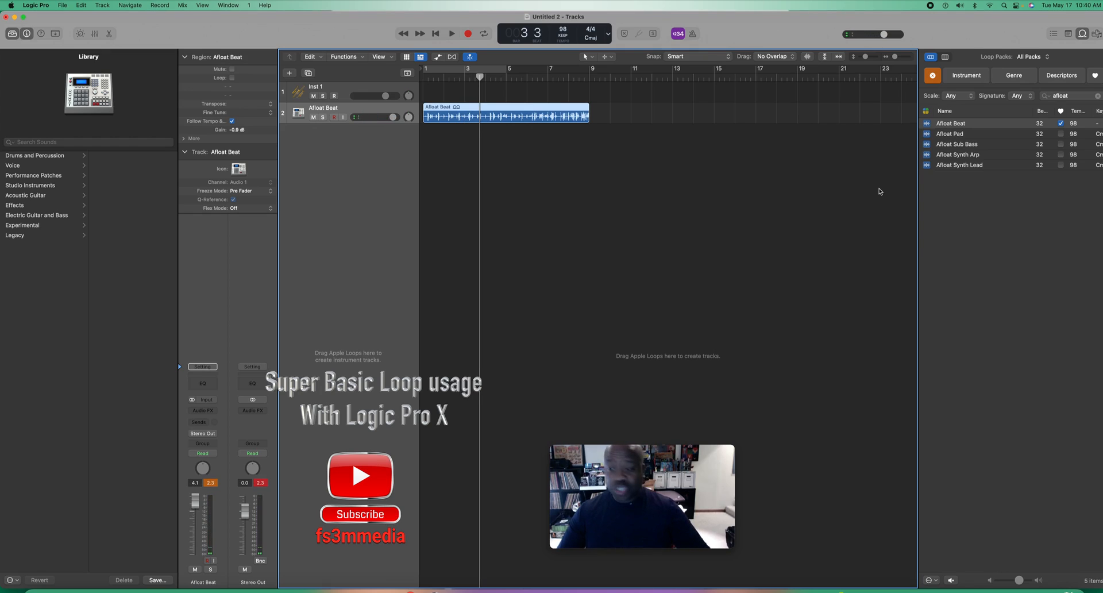
# Step: Search the loops for "alliance", preview Alliance Mid Strings 02, and add it at bar 5 on a new track
pyautogui.click(1097, 96)
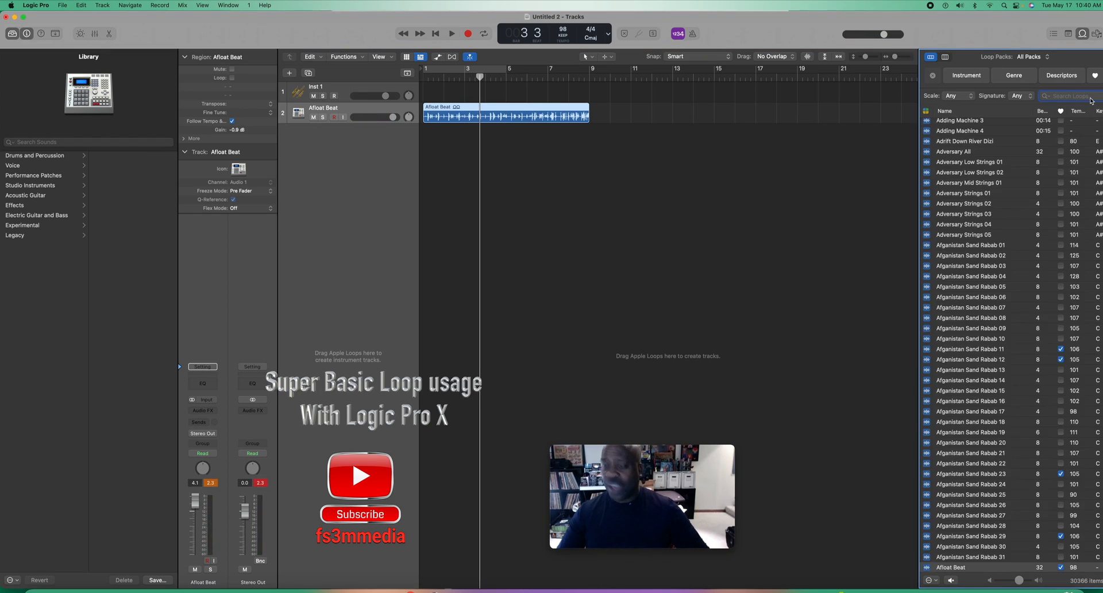
pyautogui.write('allian')
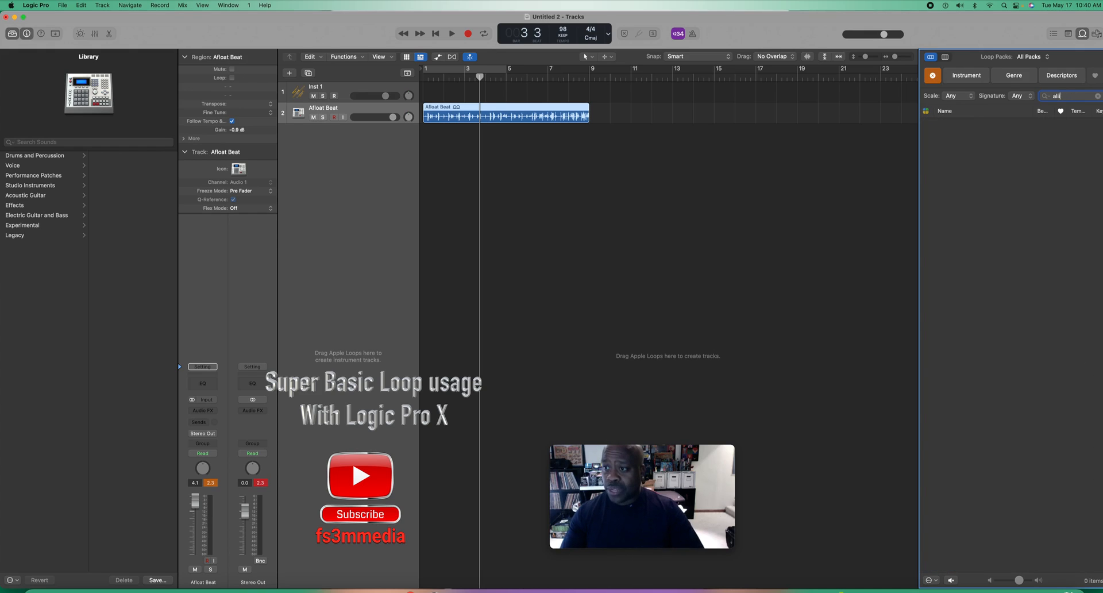
pyautogui.press('BackSpace')
pyautogui.press('BackSpace')
pyautogui.write('liance')
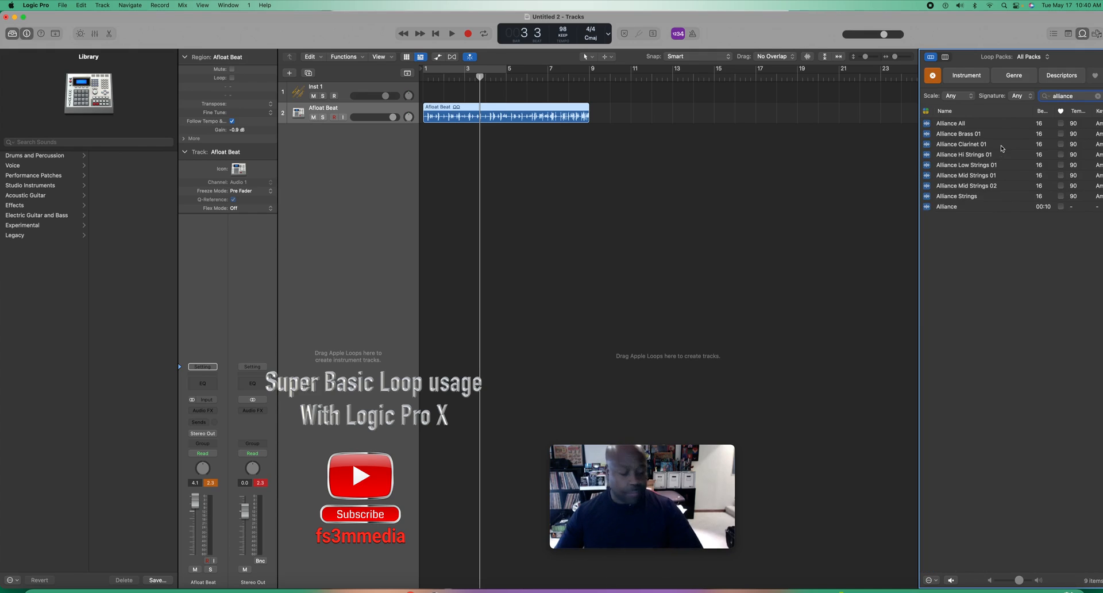
pyautogui.click(925, 187)
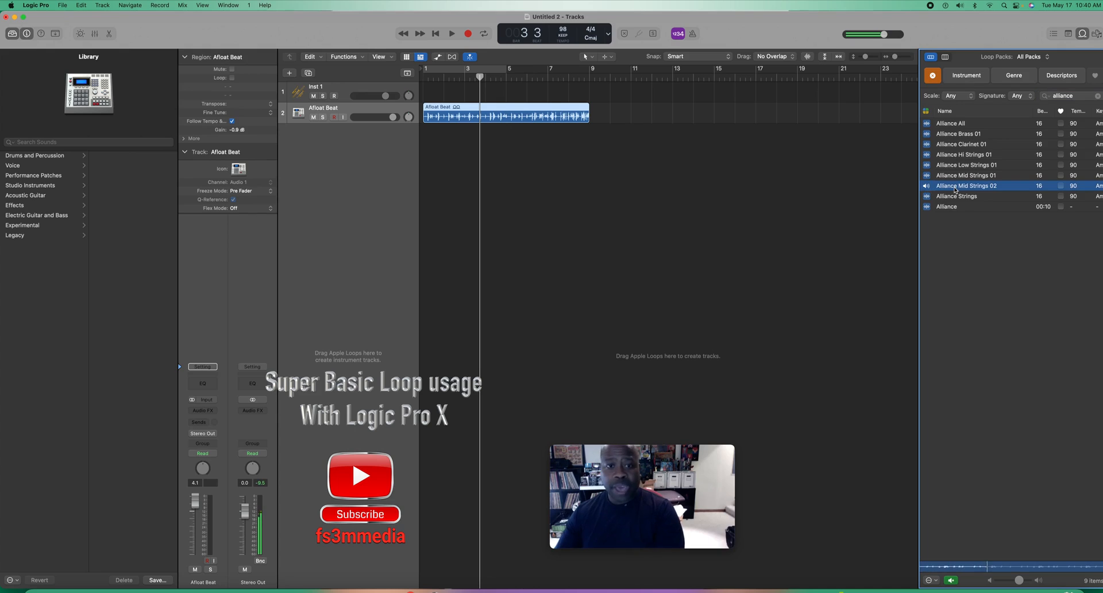
pyautogui.moveTo(955, 188); pyautogui.dragTo(509, 204)
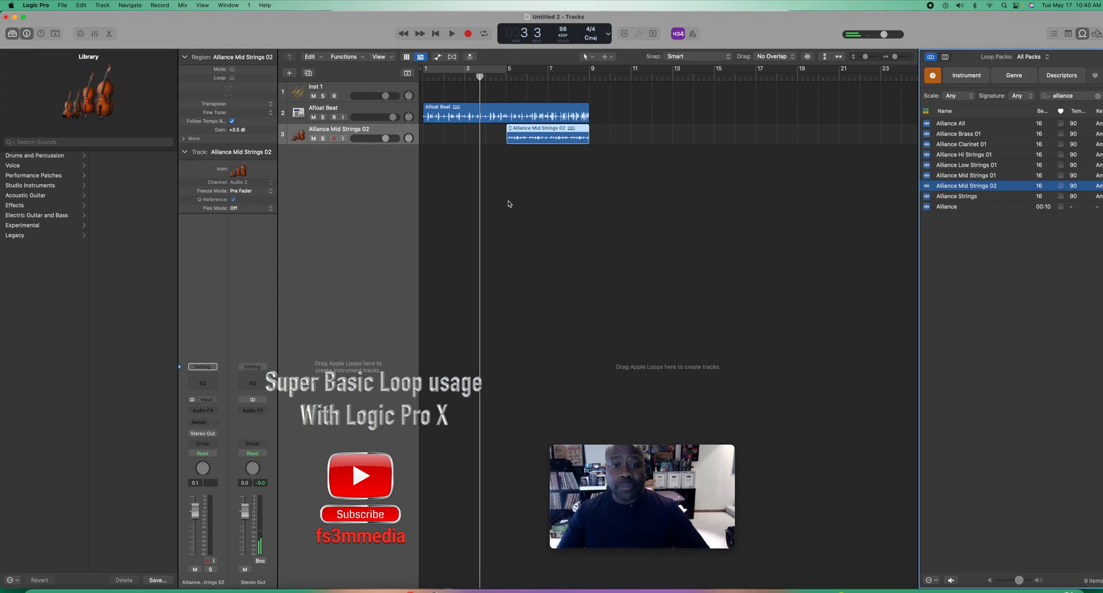
# Step: Turn on the cycle area, extend it to cover bars 1 to 9, and play back the arrangement
pyautogui.click(438, 74)
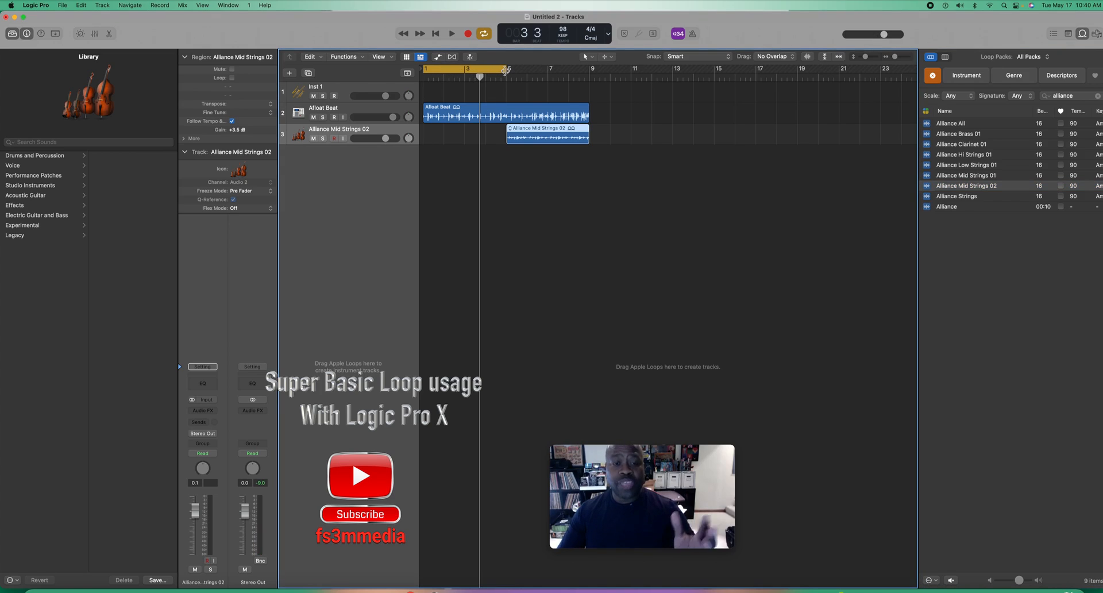
pyautogui.moveTo(506, 70); pyautogui.dragTo(590, 70)
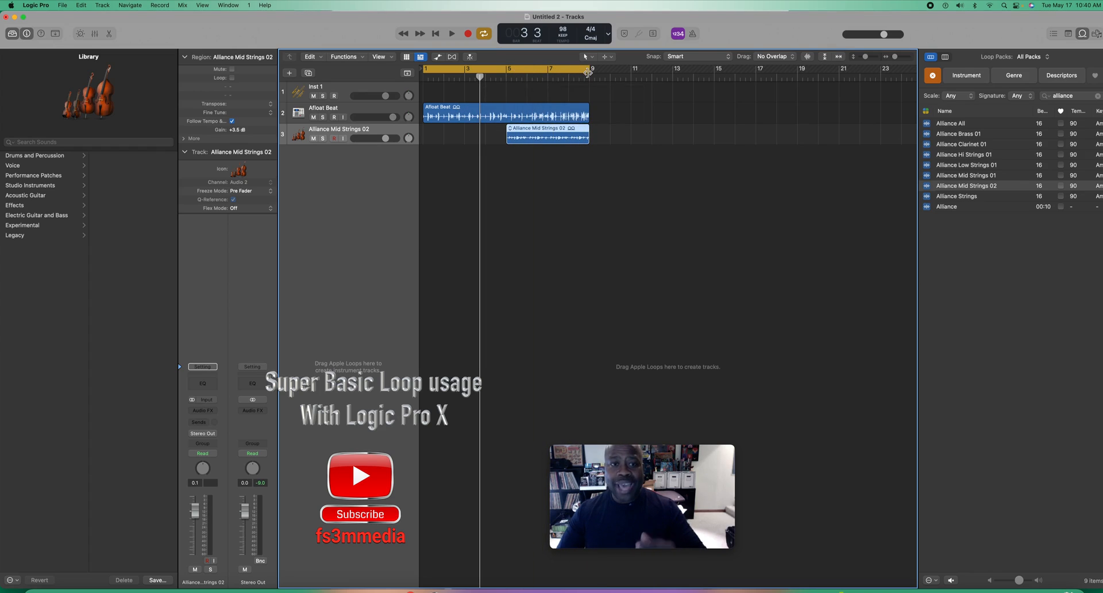
pyautogui.click(452, 34)
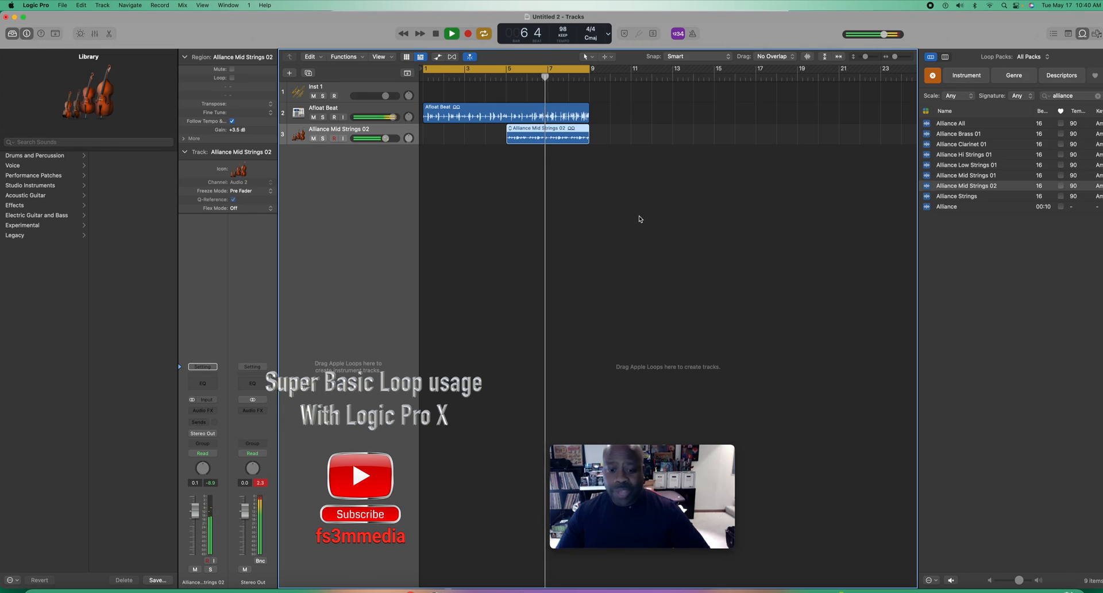
pyautogui.press('space')
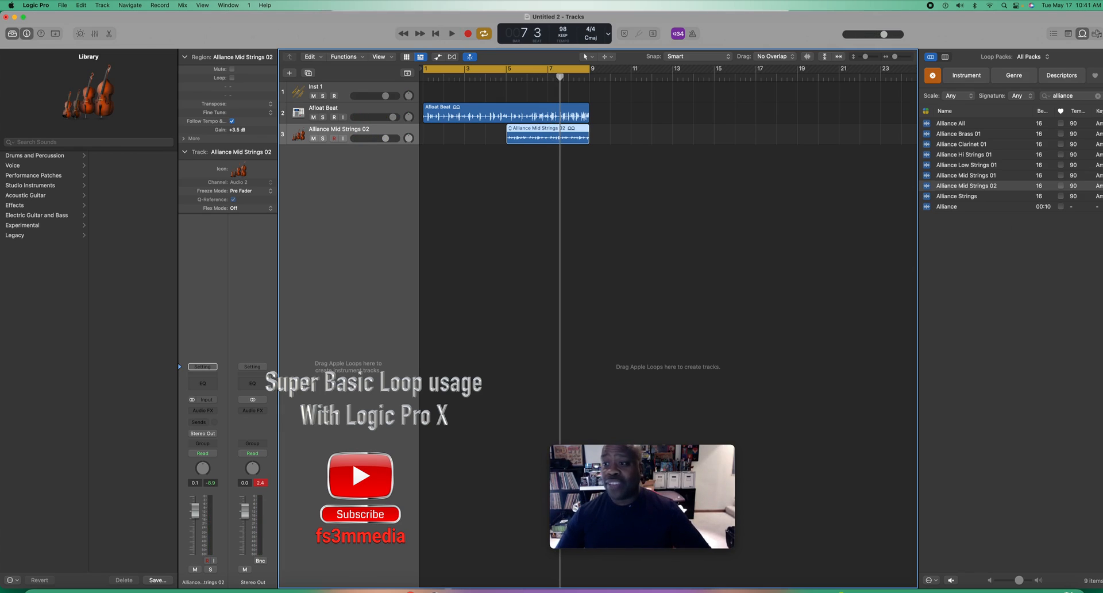
# Step: Replace the current loop search with "drum mach" to list the drum machine loops
pyautogui.click(1097, 95)
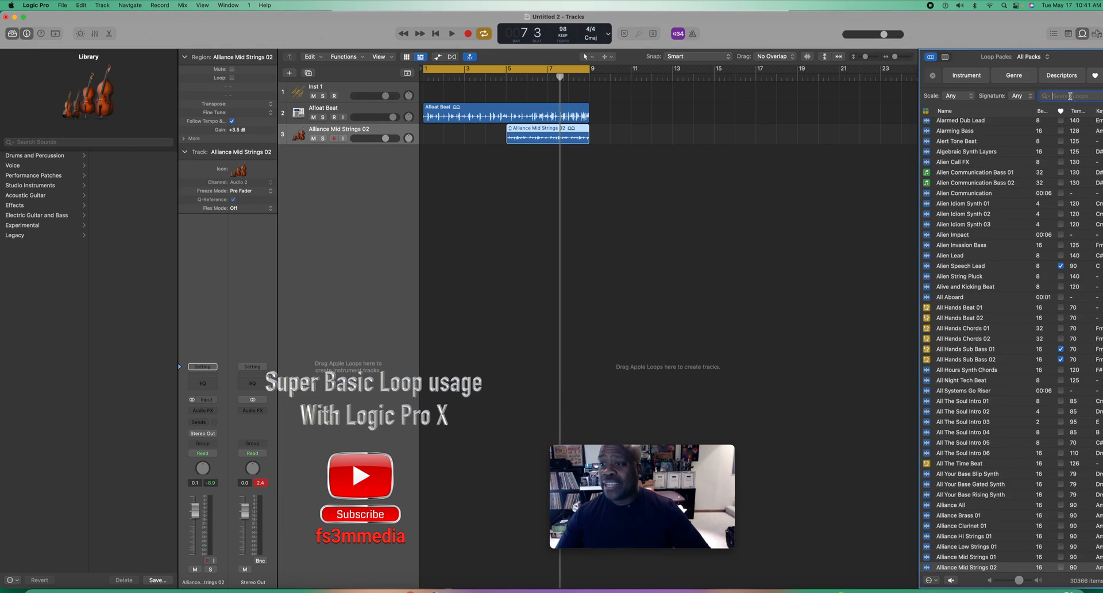
pyautogui.write('anaolog')
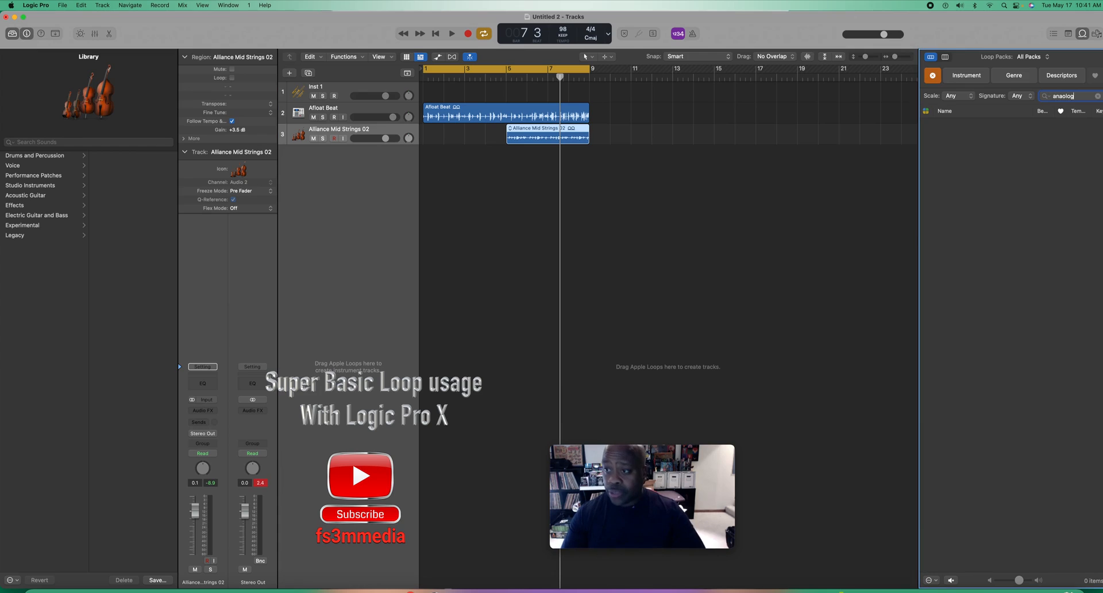
pyautogui.press('BackSpace')
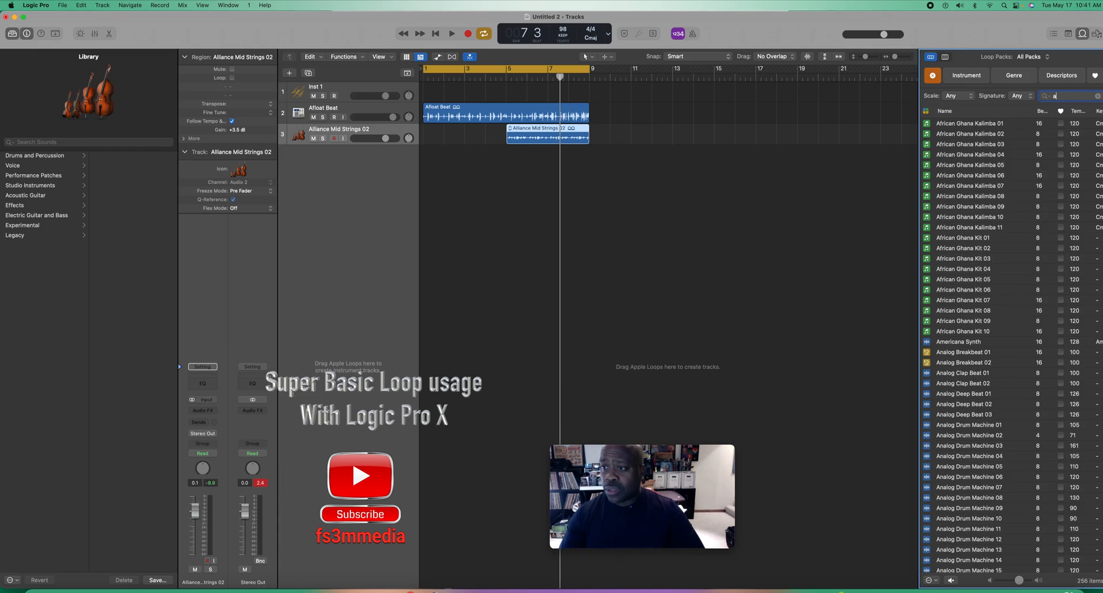
pyautogui.press('BackSpace')
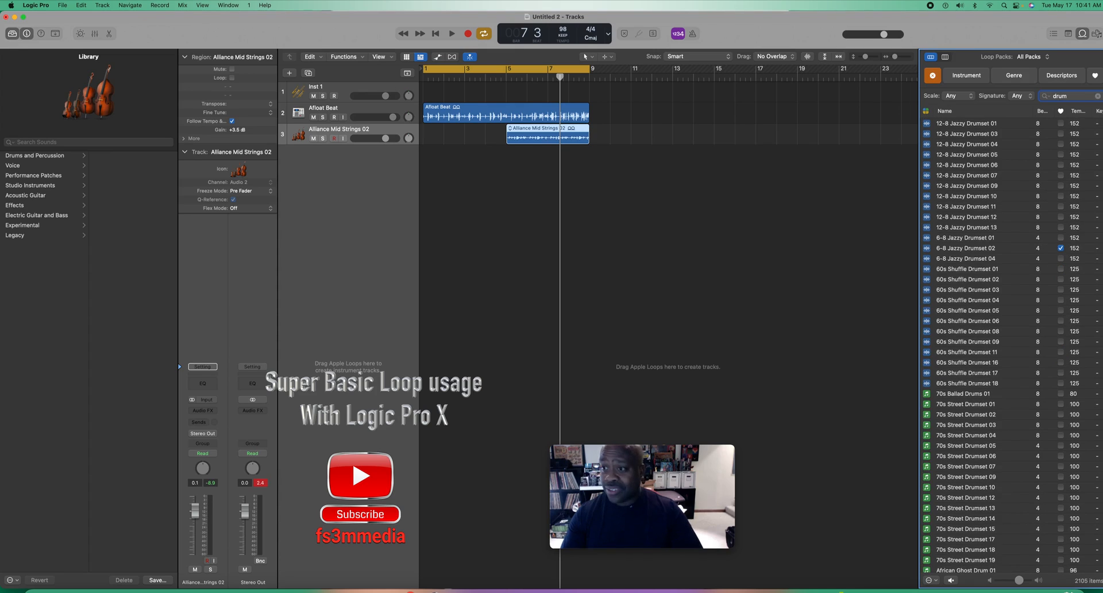
pyautogui.write('ch')
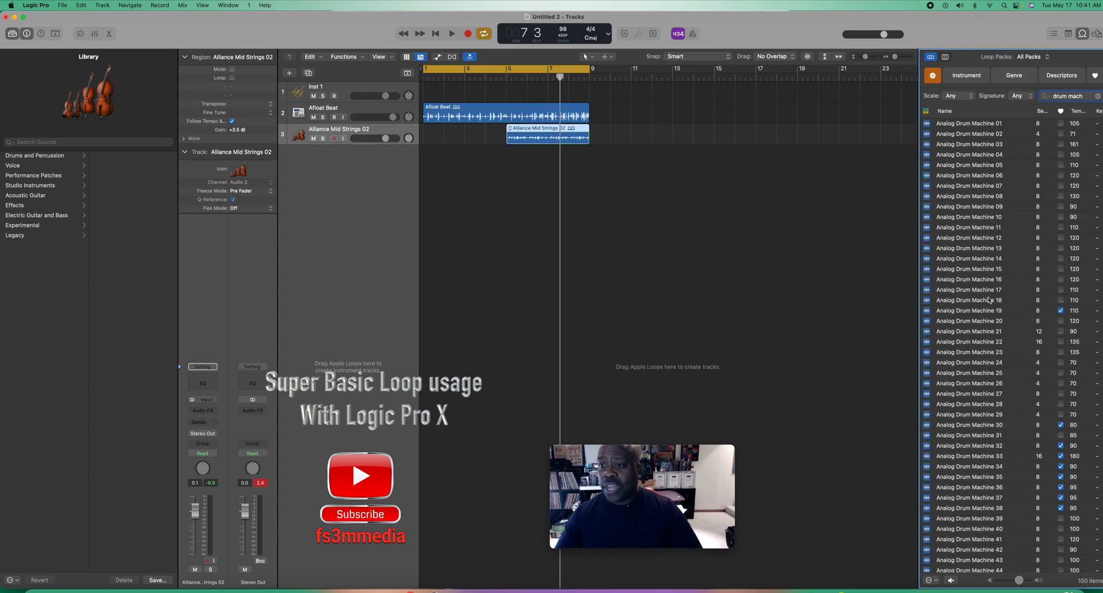
# Step: Preview Analog Drum Machine 05, then add it at bar 9 on a new track and loop it through to bar 17
pyautogui.click(932, 166)
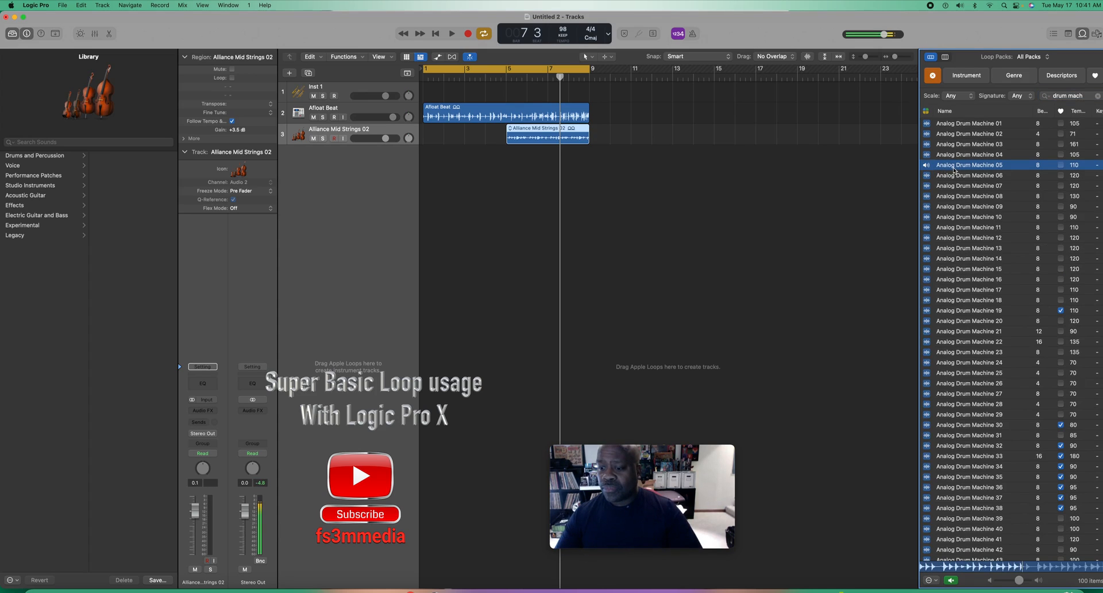
pyautogui.click(932, 166)
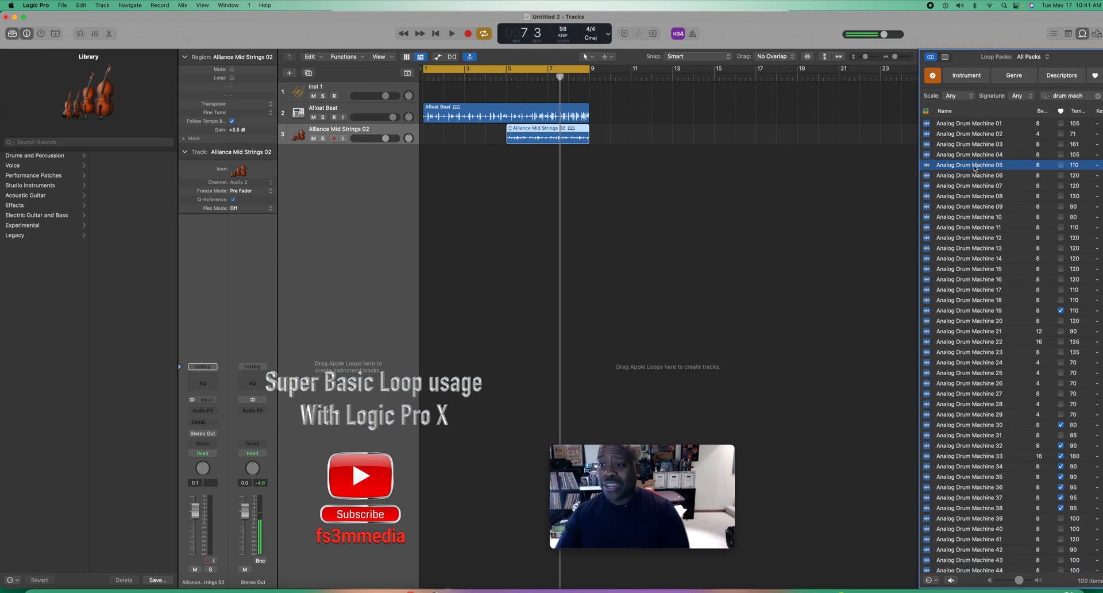
pyautogui.moveTo(980, 168); pyautogui.dragTo(589, 220)
pyautogui.moveTo(633, 152); pyautogui.dragTo(759, 151)
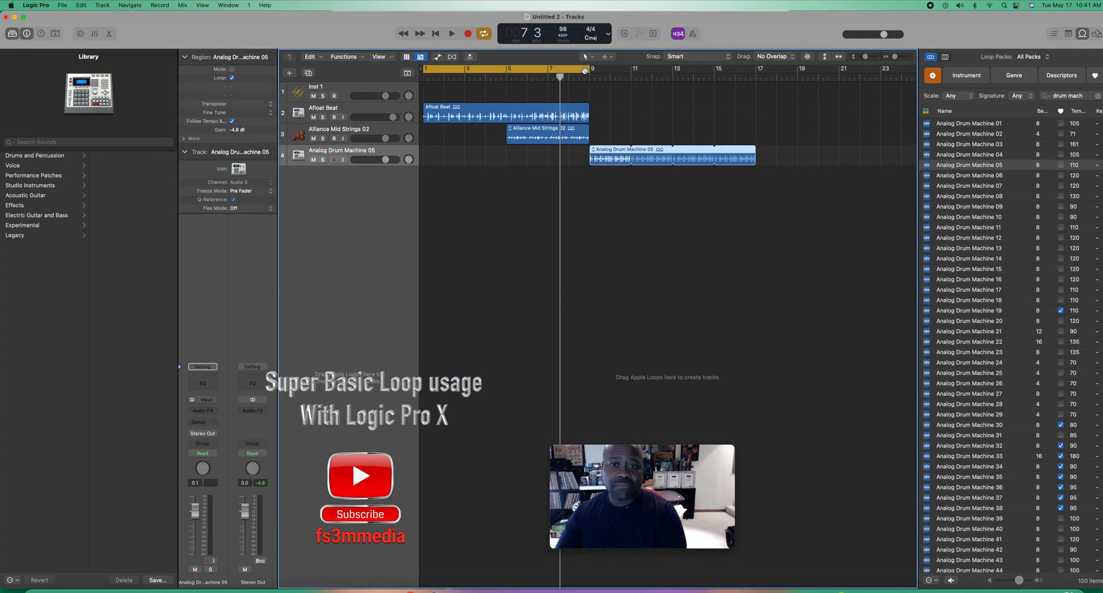
# Step: Extend both the cycle area and the Afloat Beat region's looping to bar 17
pyautogui.moveTo(589, 68); pyautogui.dragTo(754, 68)
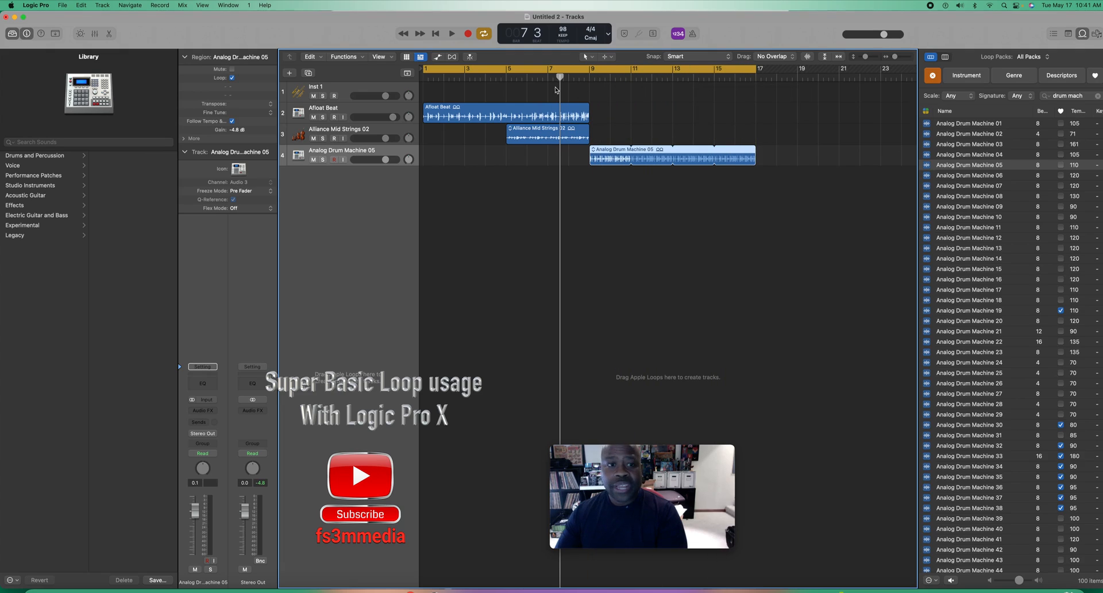
pyautogui.moveTo(591, 108); pyautogui.dragTo(755, 107)
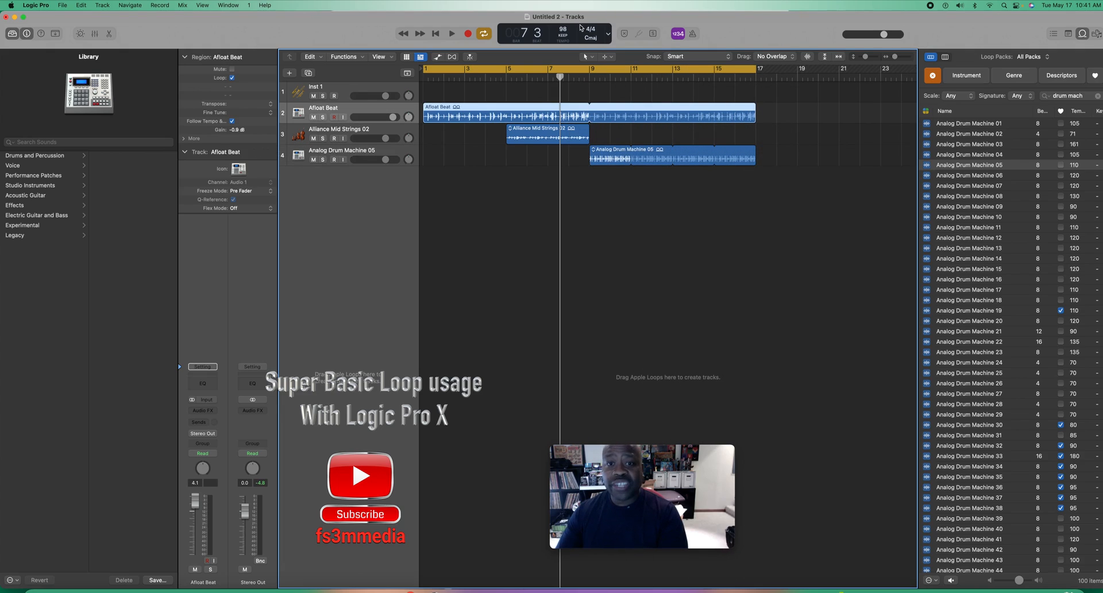
# Step: Switch the transport display to Beats & Time and move the playhead to bar 17 to check the arrangement's duration
pyautogui.click(609, 37)
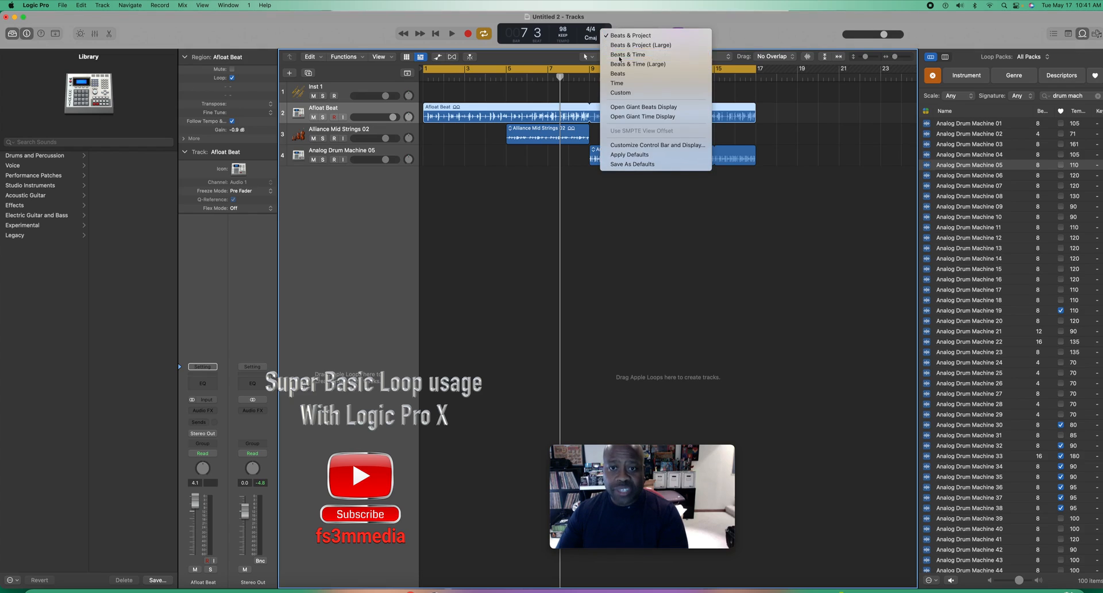
pyautogui.click(620, 56)
pyautogui.moveTo(560, 76); pyautogui.dragTo(756, 77)
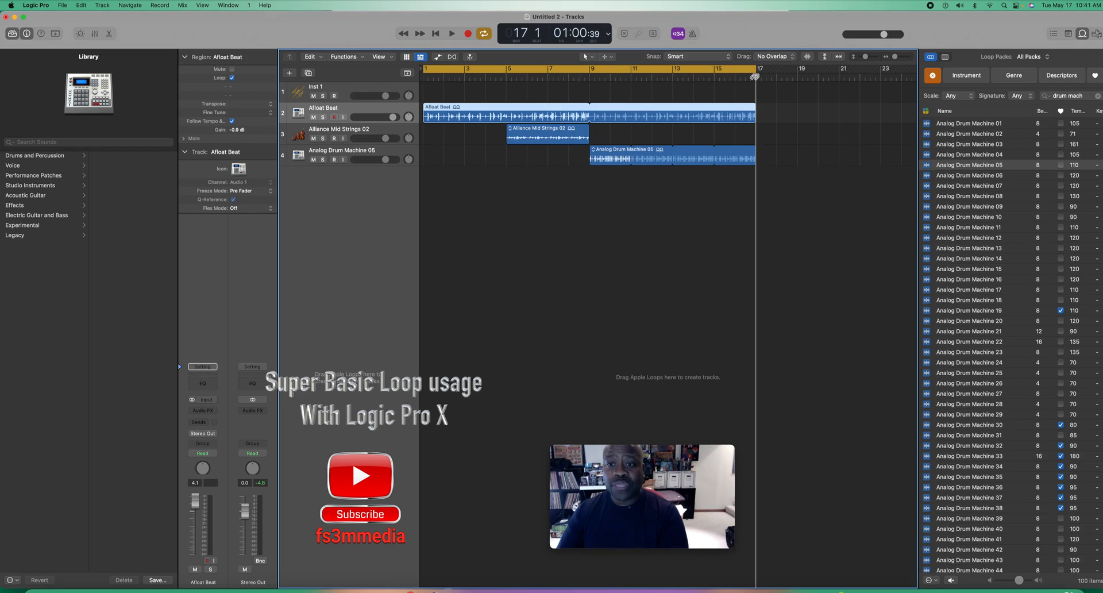
# Step: Return the playhead to bar 1, play the arrangement past the drum machine's entry at bar 9, and stop playback
pyautogui.moveTo(754, 77); pyautogui.dragTo(420, 80)
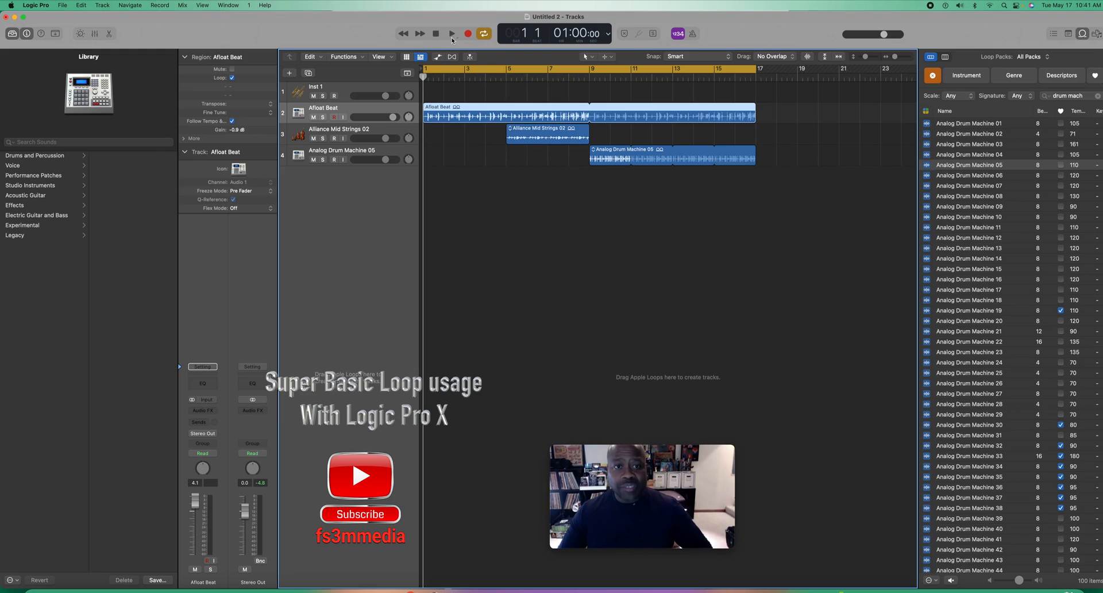
pyautogui.click(452, 36)
pyautogui.press('XF86AudioRaiseVolume')
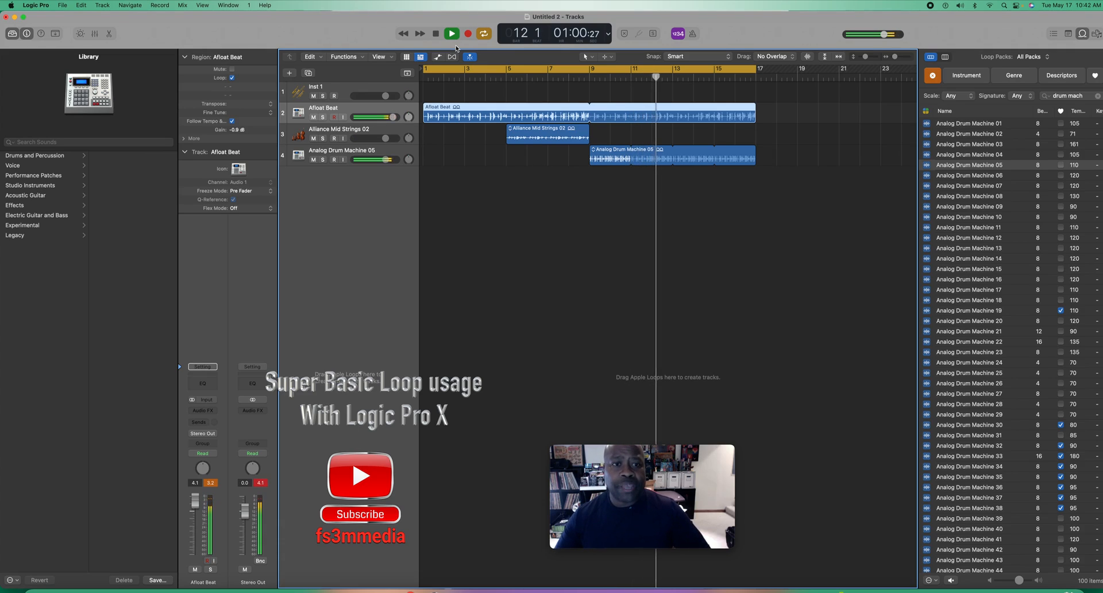
pyautogui.click(437, 33)
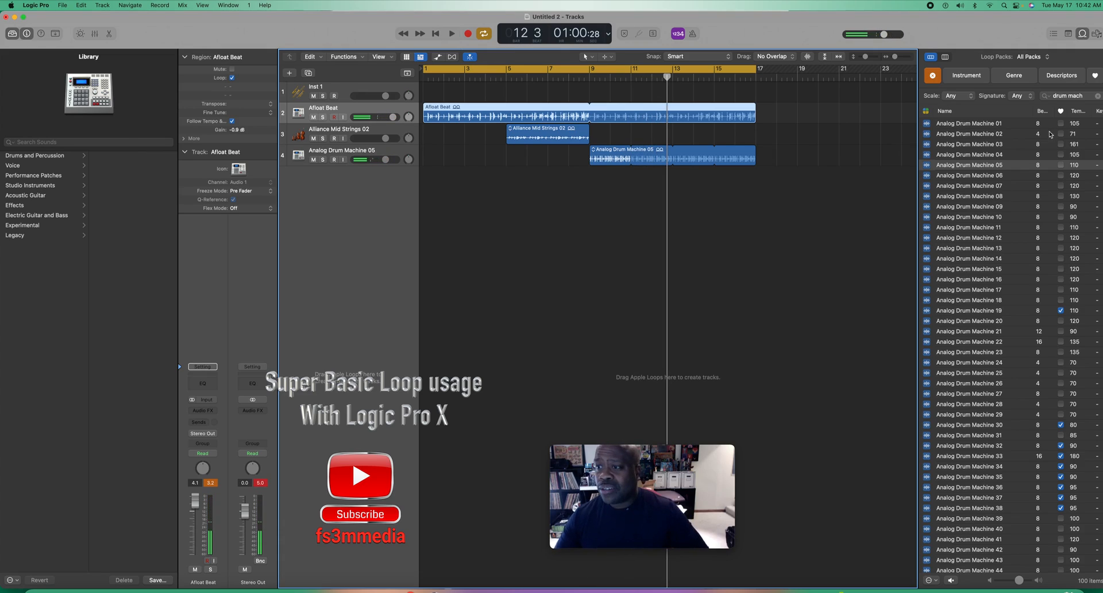
# Step: Search the loops for "bass" and preview Arcade Dreams Sub Bass 02
pyautogui.click(1086, 95)
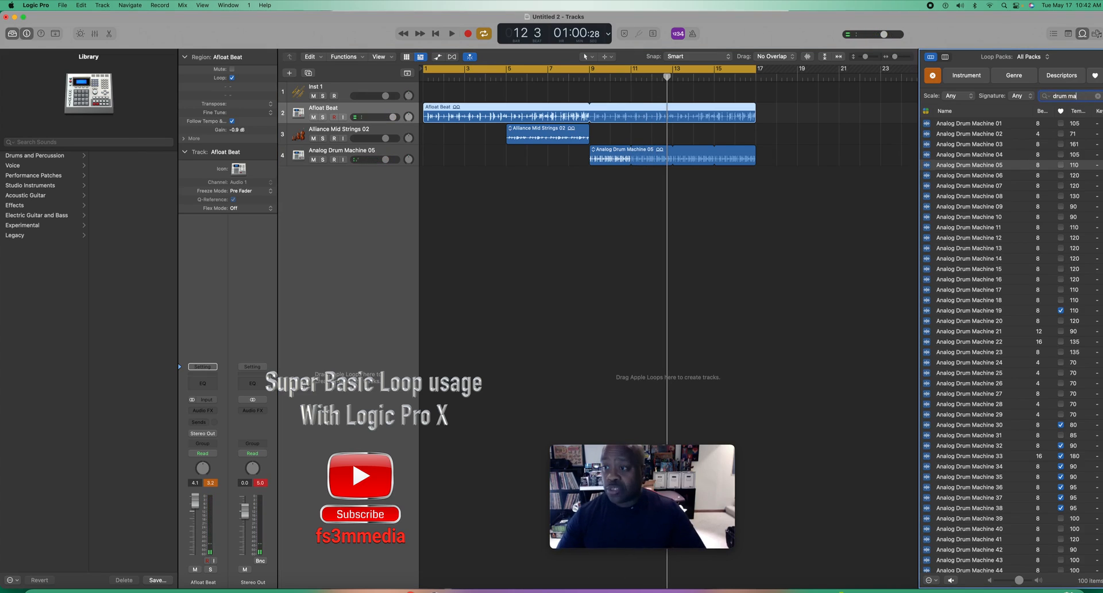
pyautogui.press('BackSpace')
pyautogui.write('ba')
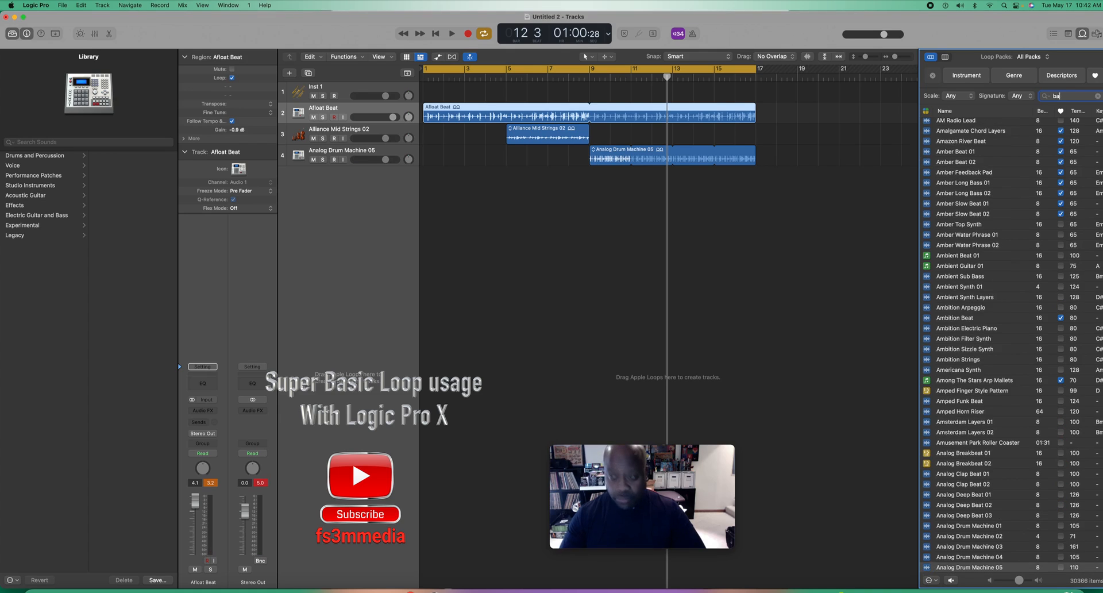
pyautogui.write('ss')
pyautogui.scroll(-5, 996, 394)
pyautogui.scroll(-5, 996, 394)
pyautogui.scroll(-5, 975, 469)
pyautogui.scroll(-2, 975, 470)
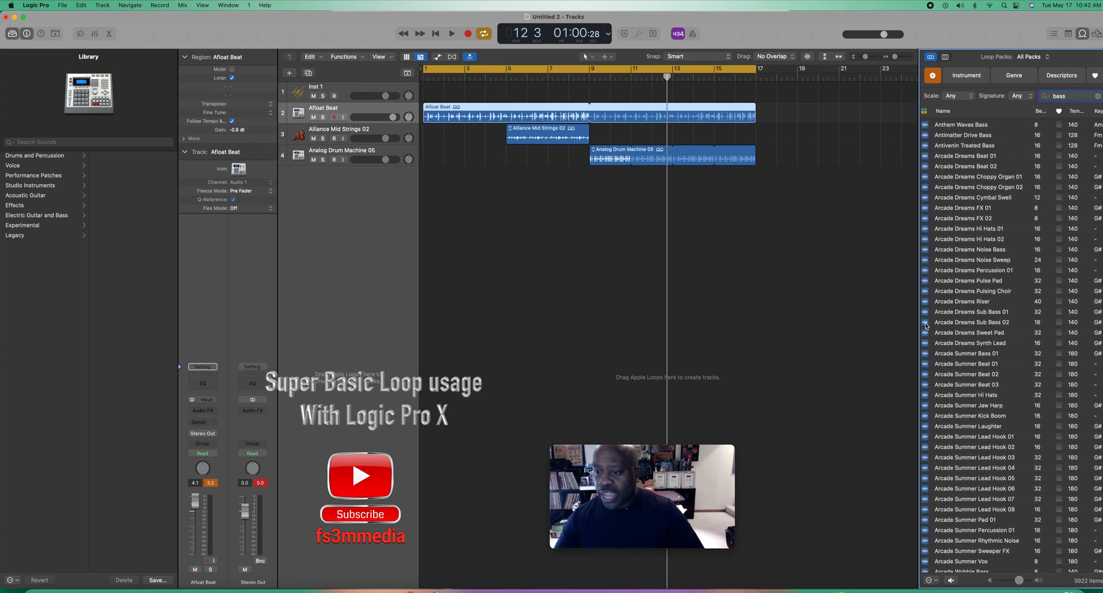
pyautogui.click(926, 323)
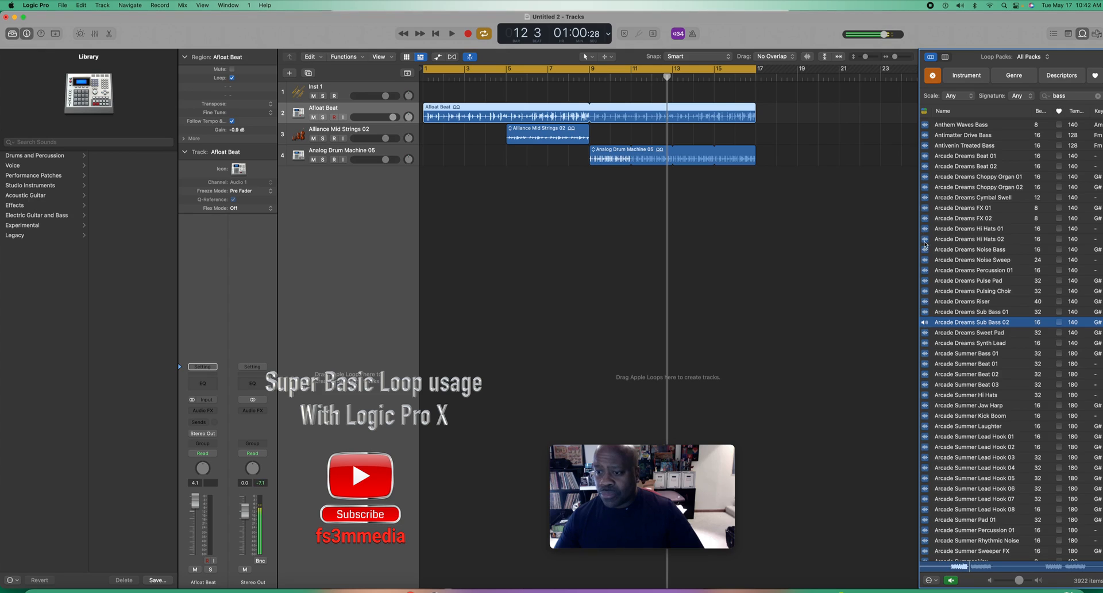
# Step: Go back up the bass results and preview early entries such as 80s Dance Bass Synth 02
pyautogui.scroll(-1, 965, 453)
pyautogui.scroll(20, 943, 378)
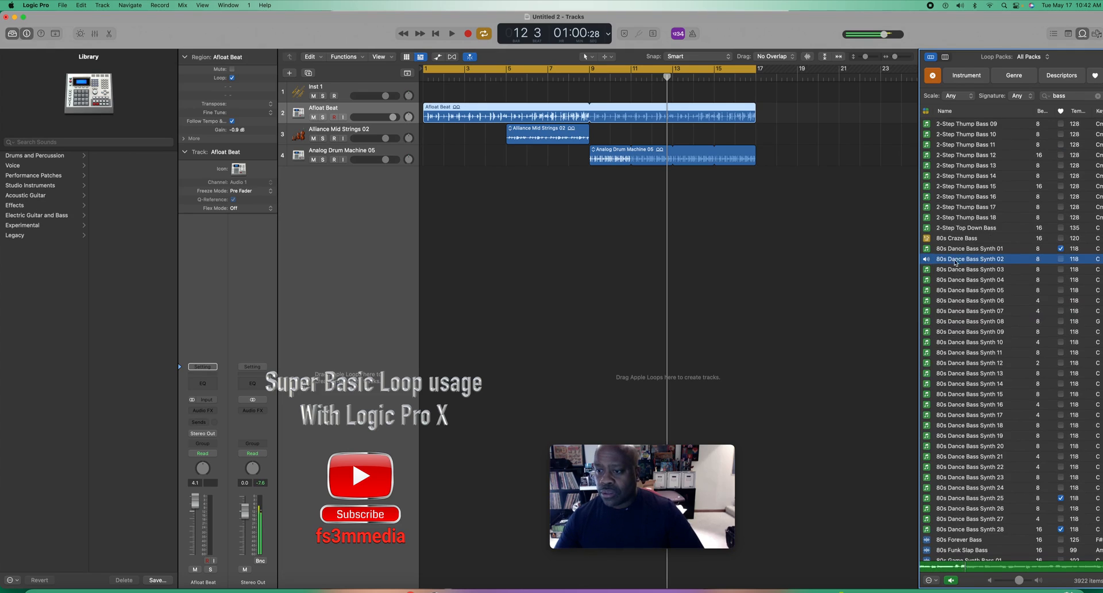
pyautogui.click(930, 176)
pyautogui.scroll(5, 930, 178)
pyautogui.click(930, 177)
pyautogui.scroll(-15, 930, 179)
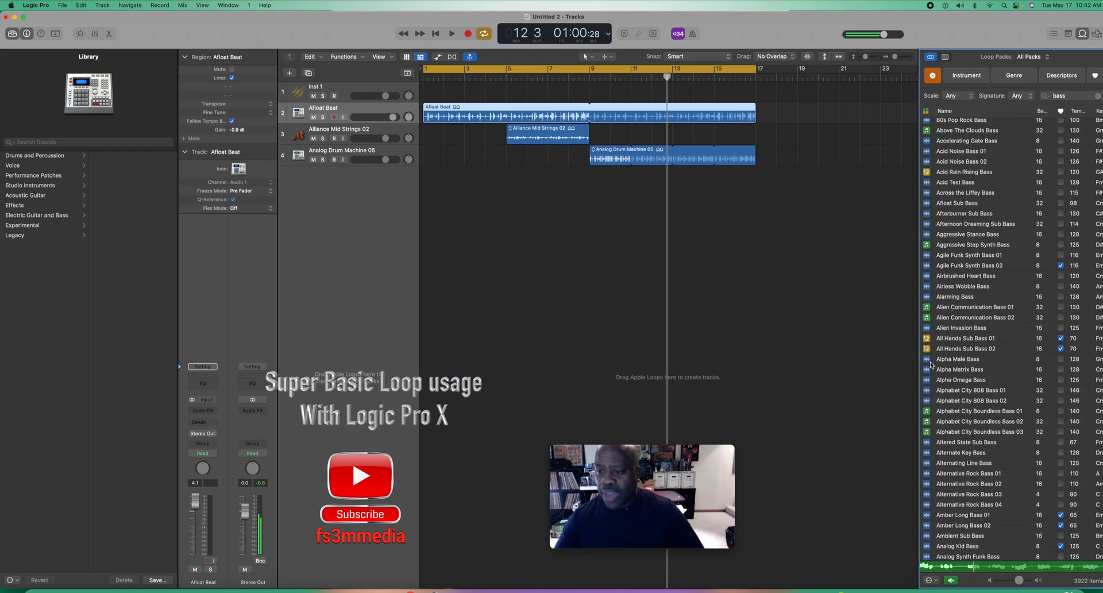
# Step: Preview the bass loops from Alpha Male Bass through Alphabet City 808 Bass 02, plus Altered State Sub Bass
pyautogui.click(927, 360)
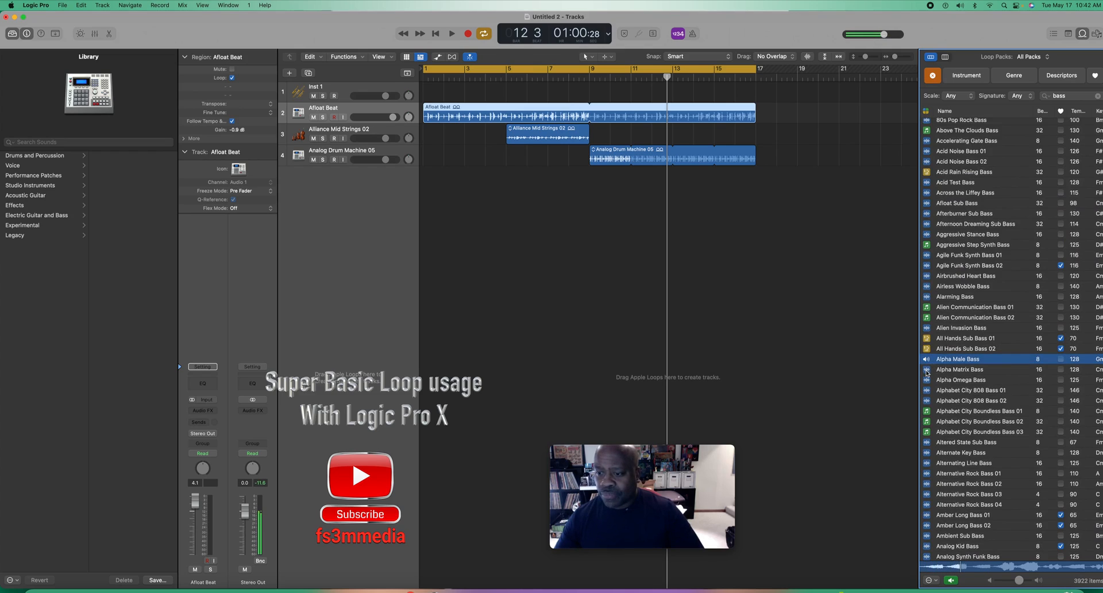
pyautogui.click(926, 372)
pyautogui.click(927, 381)
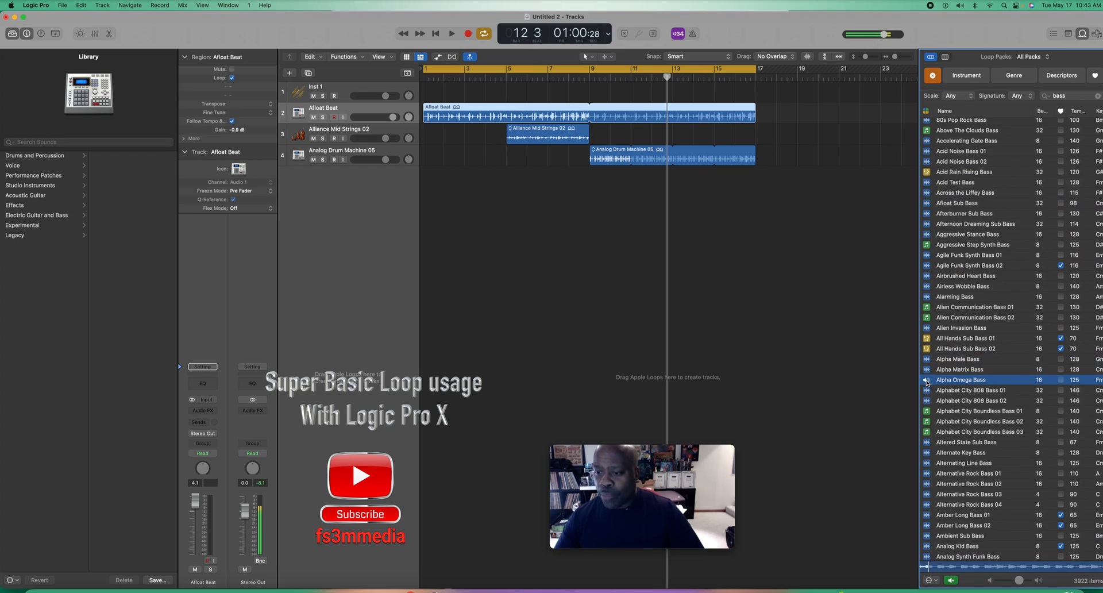
pyautogui.click(927, 392)
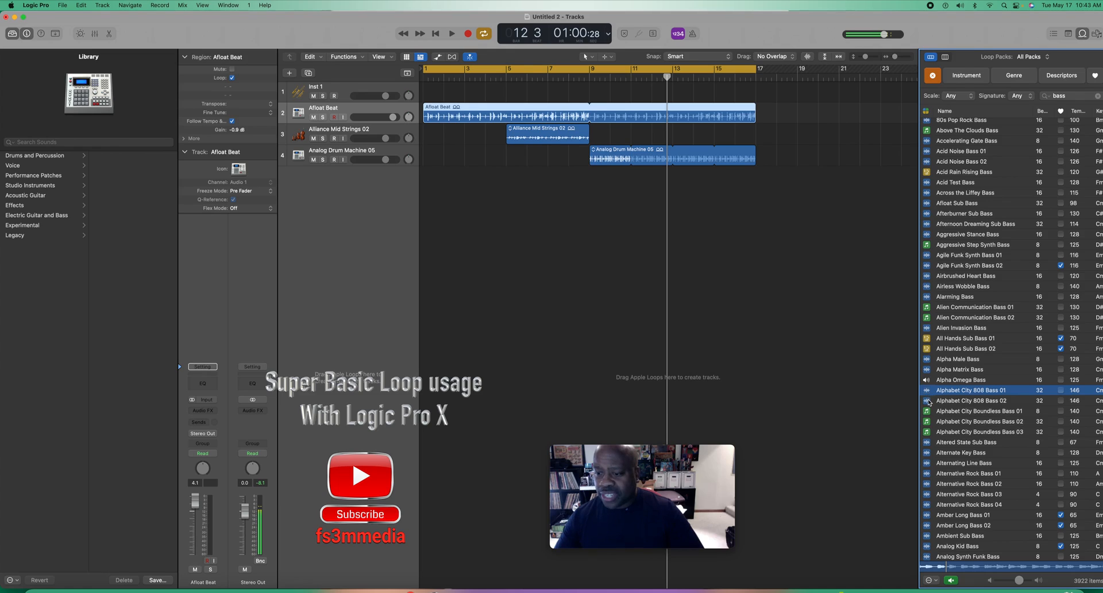
pyautogui.click(927, 401)
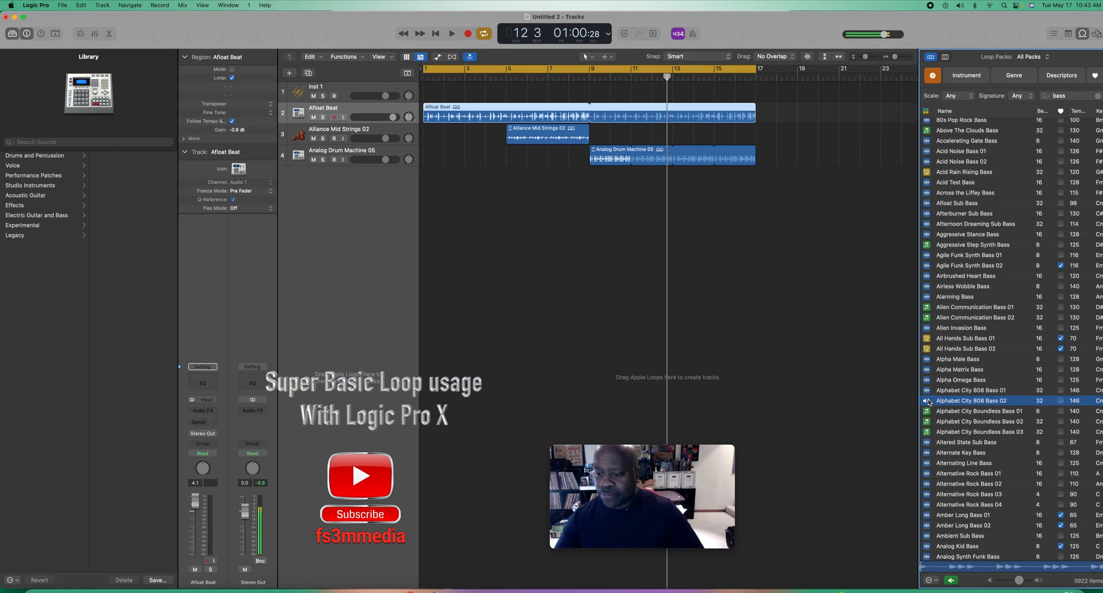
pyautogui.click(928, 443)
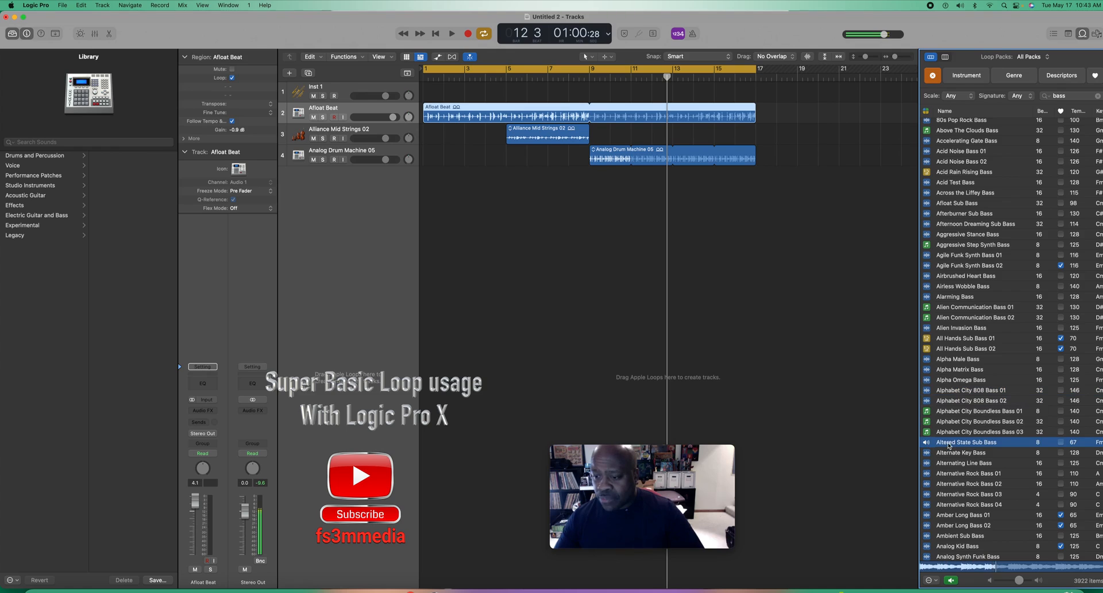
# Step: Preview Alternating Line Bass and Alternative Rock Bass 04 among the bass loops
pyautogui.click(933, 463)
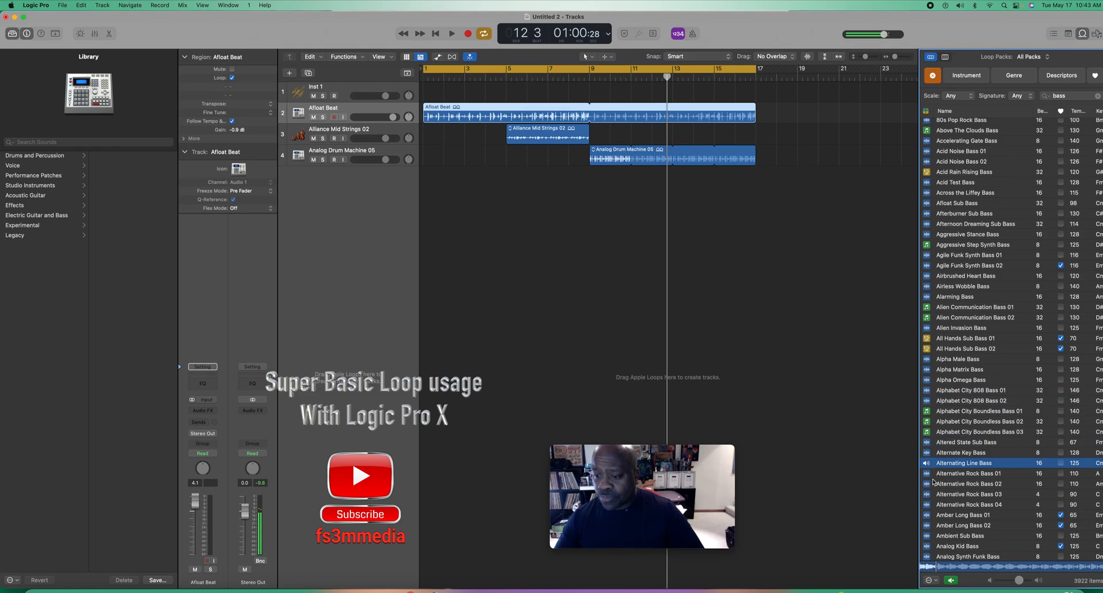
pyautogui.scroll(-3, 933, 481)
pyautogui.click(932, 481)
pyautogui.click(931, 464)
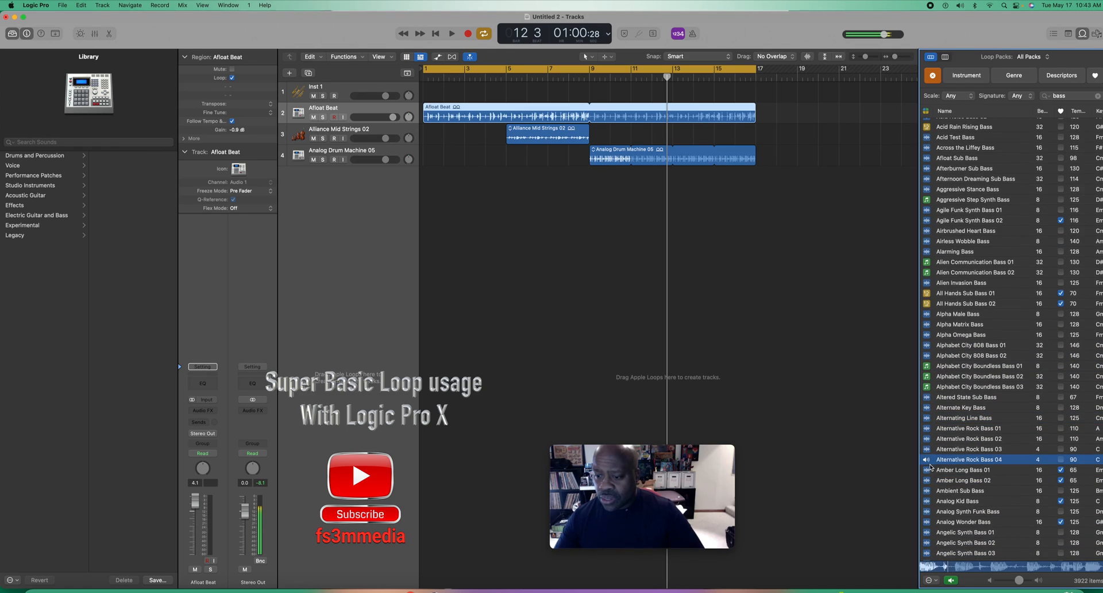
pyautogui.scroll(-12, 937, 488)
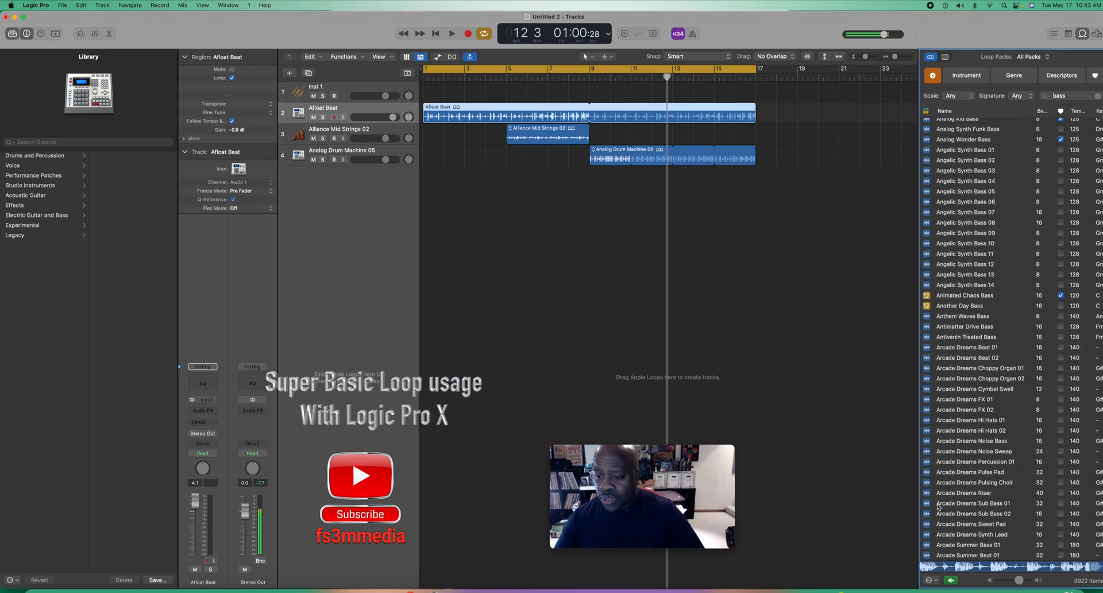
# Step: Continue auditioning the bass results in the Arcade series, including Arcade Summer Lead Hook 05
pyautogui.click(937, 505)
pyautogui.scroll(-6, 938, 506)
pyautogui.click(938, 508)
pyautogui.scroll(-4, 938, 507)
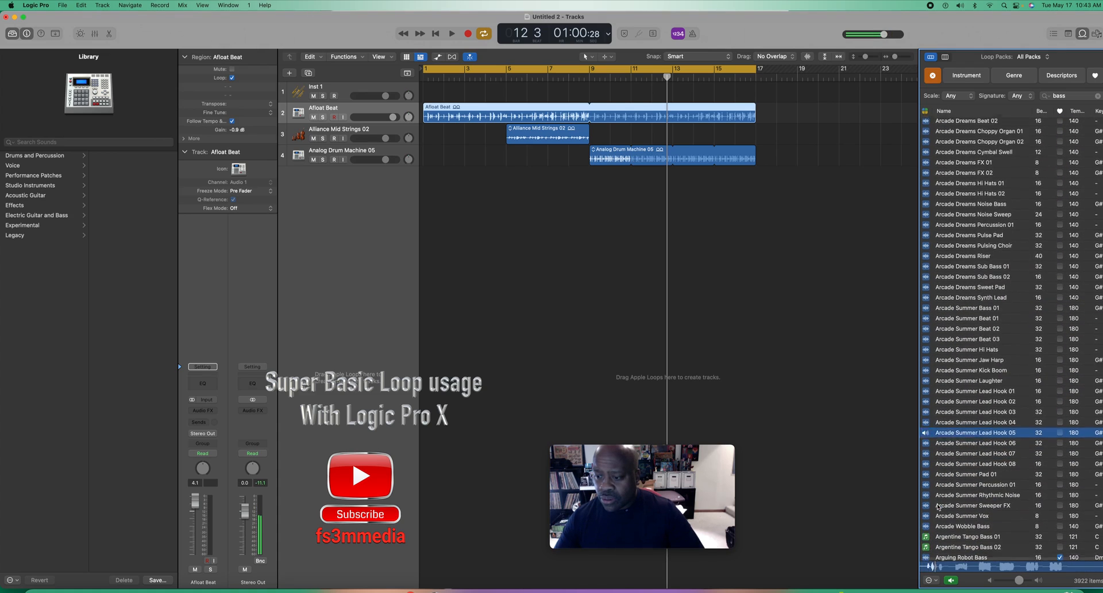
pyautogui.click(937, 506)
# Step: Preview Auten Road Interaction Bass and Atomic Pulse Bass 01 further down the bass results
pyautogui.scroll(-6, 938, 506)
pyautogui.scroll(-4, 938, 506)
pyautogui.click(939, 504)
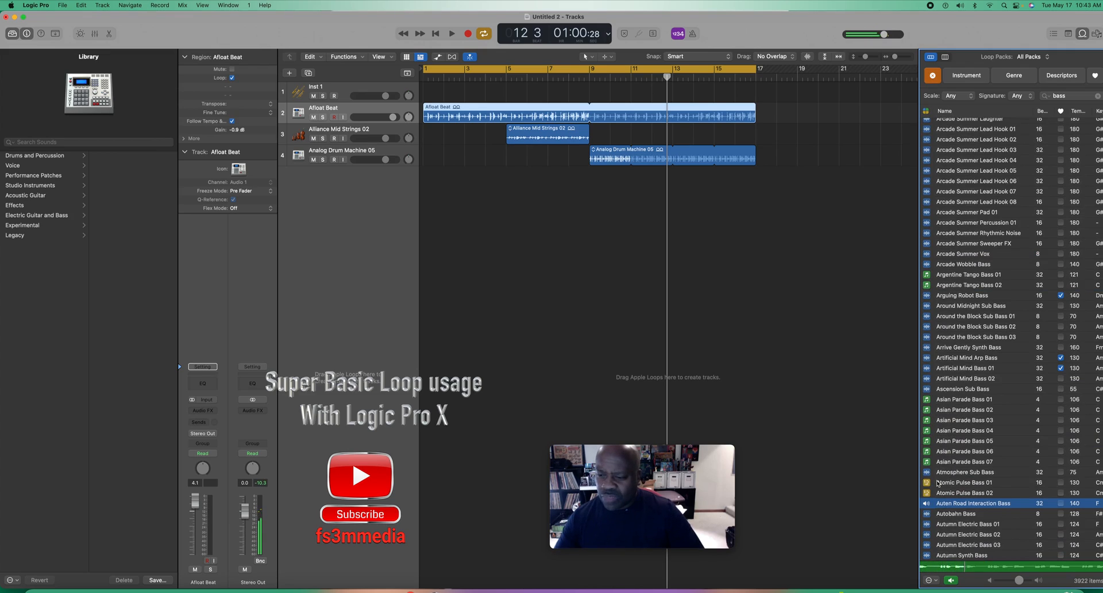
pyautogui.click(930, 484)
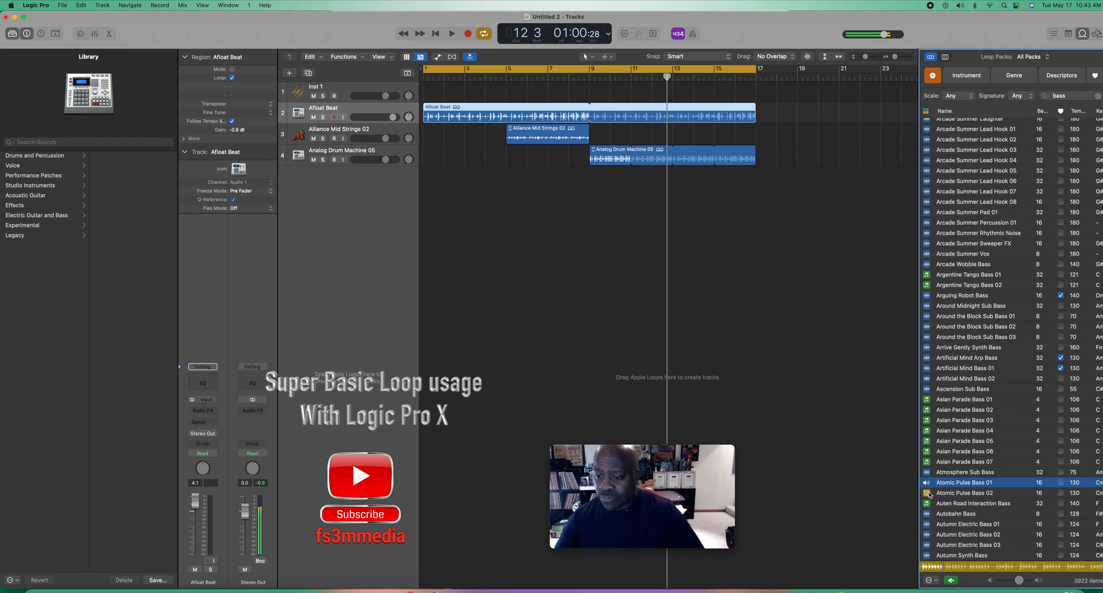
# Step: Preview Bass Sweep Topper, Bass Strobe, Bass Pad 01 and Bass Toned Topper
pyautogui.scroll(-10, 930, 494)
pyautogui.click(931, 503)
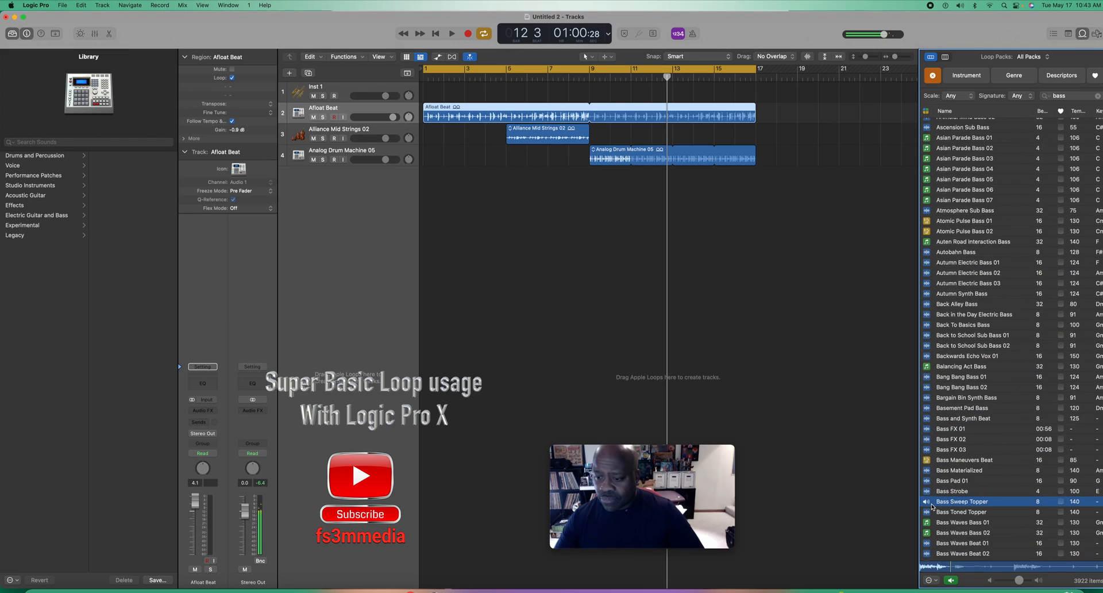
pyautogui.click(930, 492)
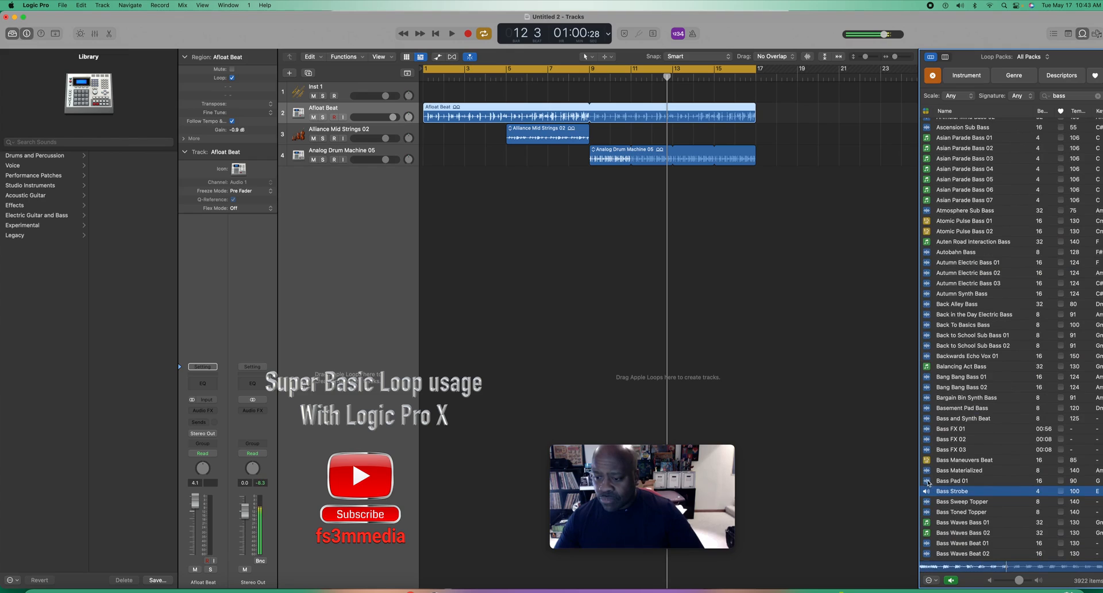
pyautogui.click(929, 481)
pyautogui.click(933, 512)
pyautogui.scroll(-3, 931, 494)
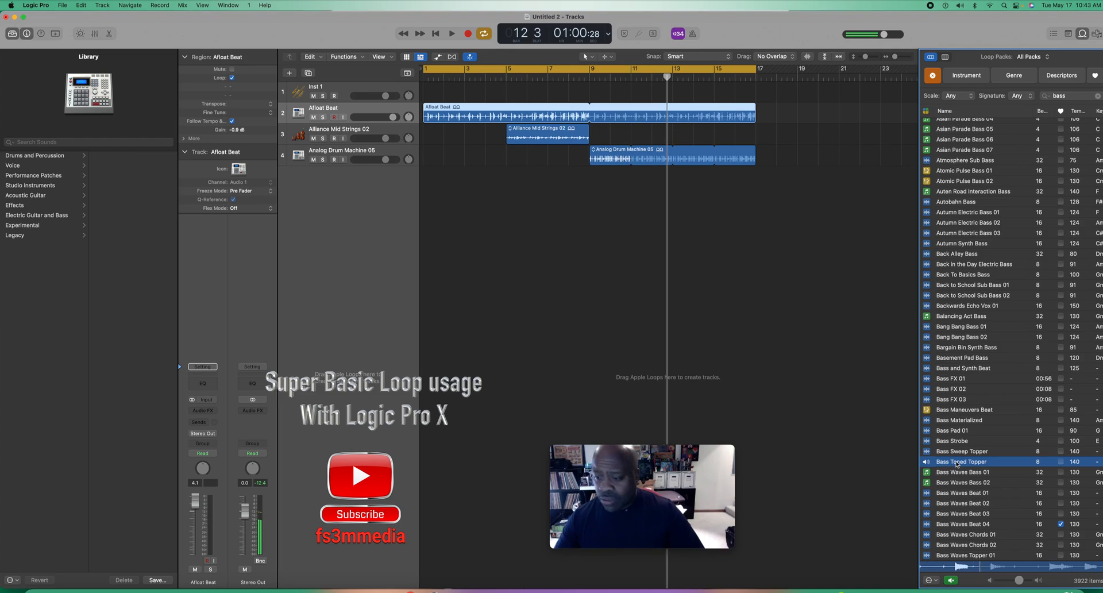
# Step: Add the Bass Toned Topper loop on a new track, looped from bar 9 to bar 17, and play the arrangement
pyautogui.moveTo(956, 465); pyautogui.dragTo(590, 237)
pyautogui.moveTo(632, 171); pyautogui.dragTo(756, 171)
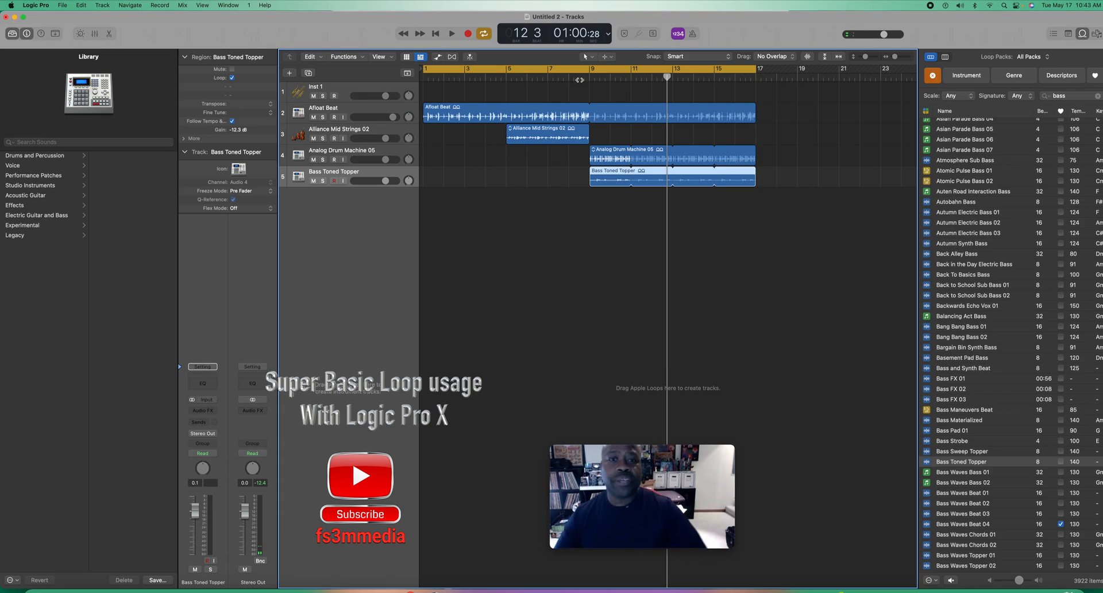
pyautogui.click(452, 36)
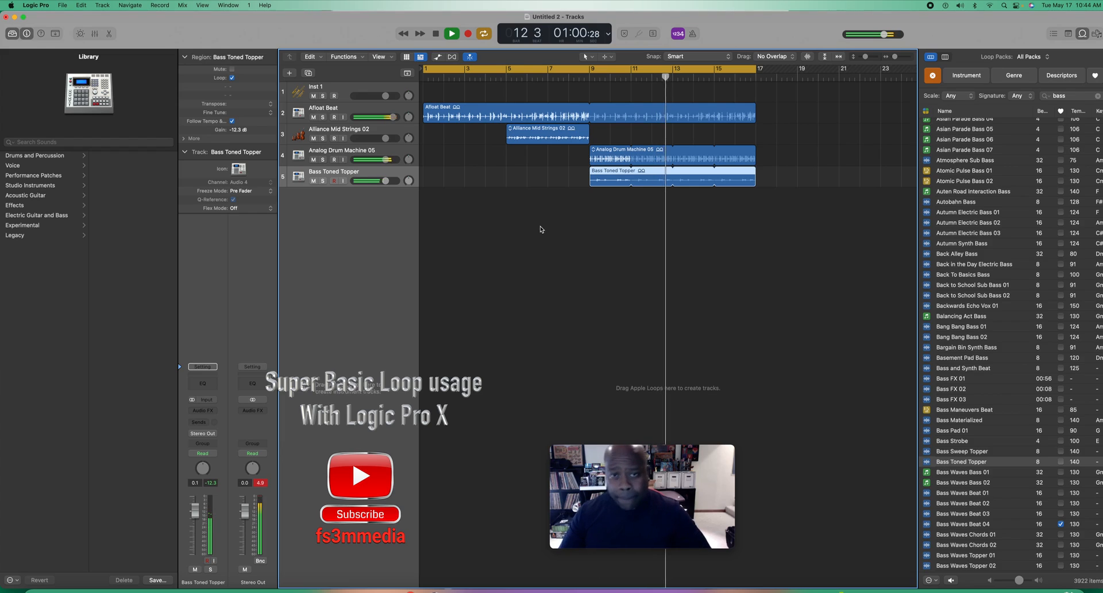
pyautogui.click(437, 36)
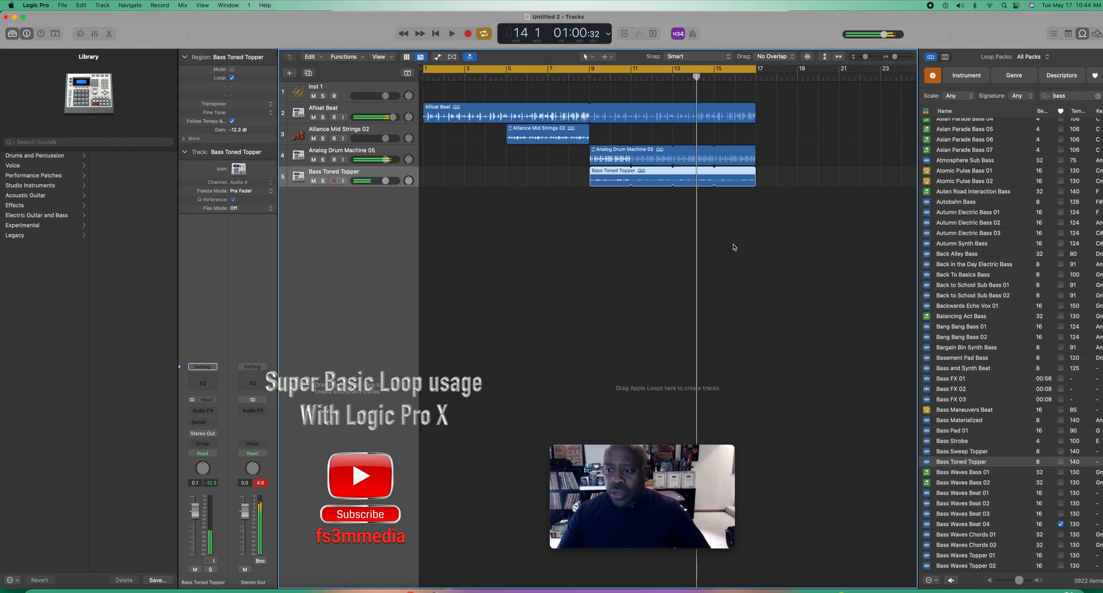
# Step: Audition the Backwards Echo Vox 01 loop briefly and clear the bass search from the loop browser
pyautogui.click(928, 309)
pyautogui.click(928, 308)
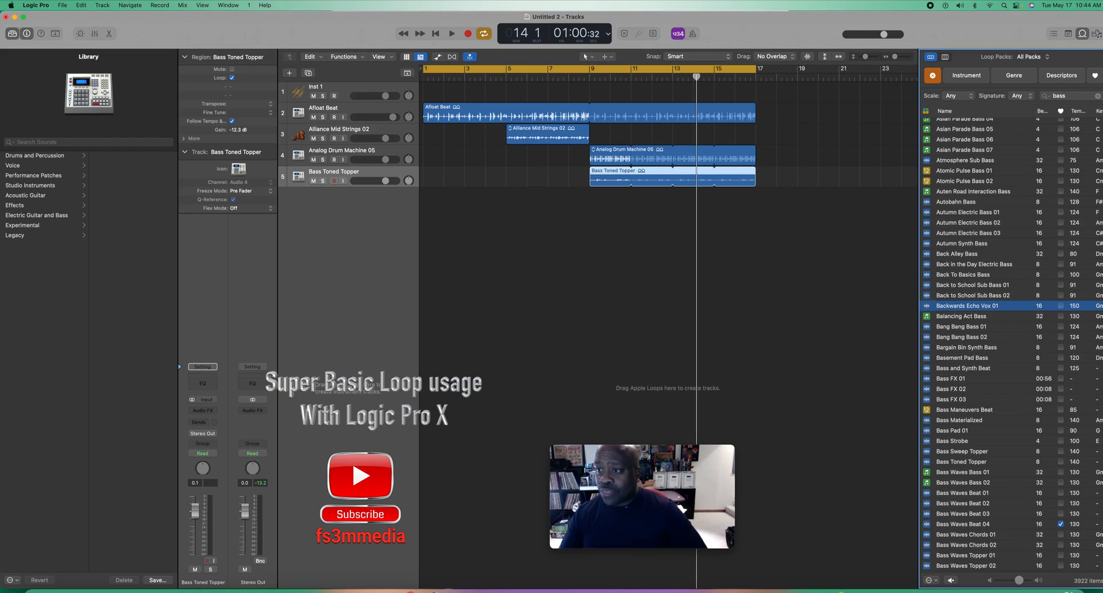
pyautogui.click(1097, 96)
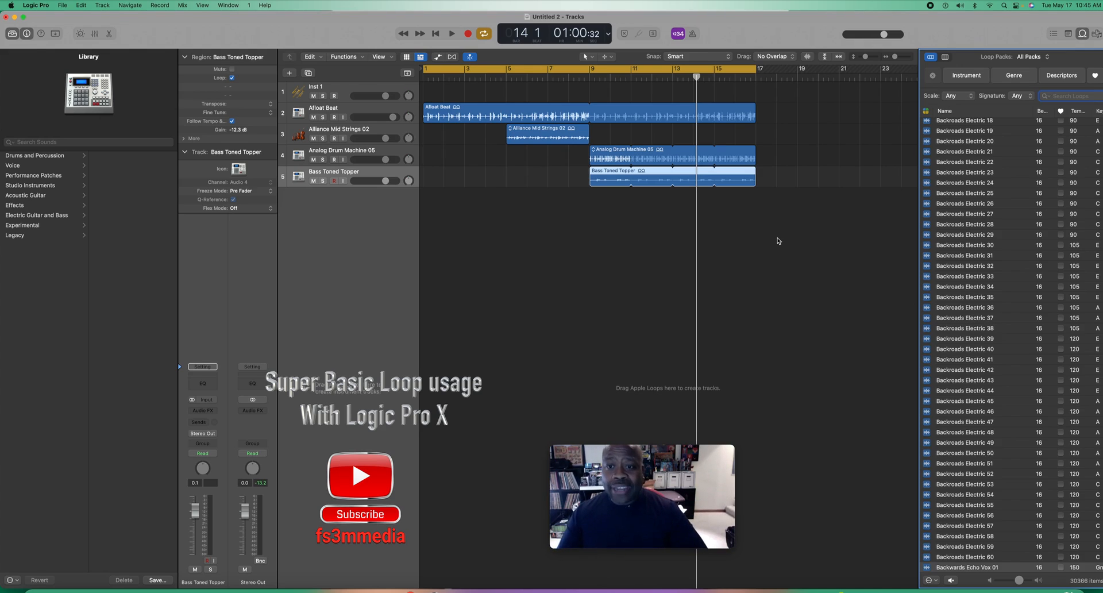
# Step: Extend the end of the cycle range to bar 81 and place the playhead there
pyautogui.hscroll(10, 779, 240)
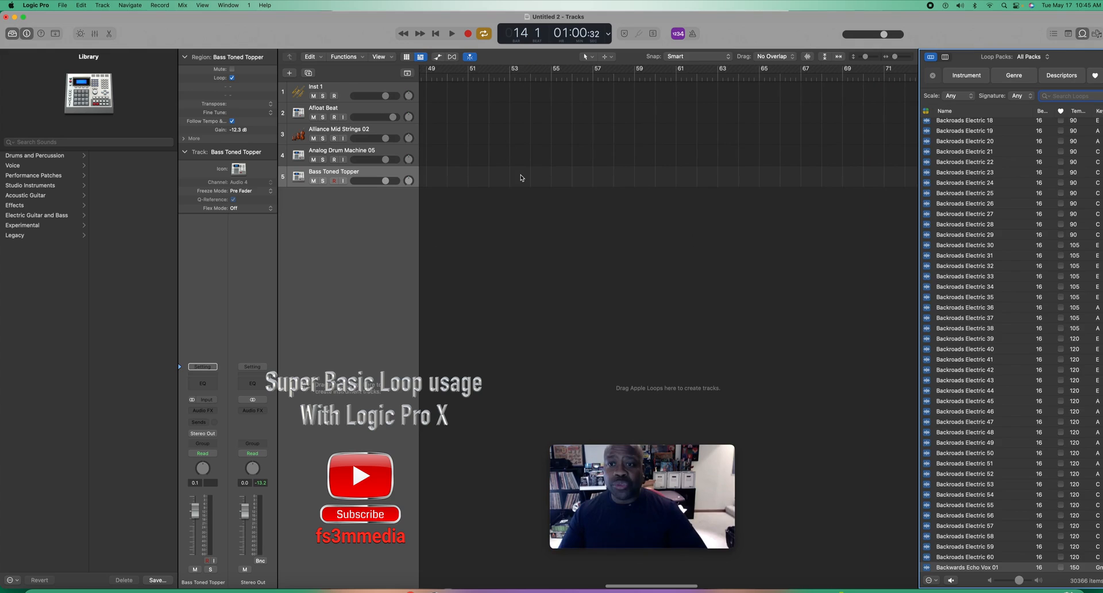
pyautogui.hscroll(-10, 514, 178)
pyautogui.moveTo(757, 70); pyautogui.dragTo(911, 72)
pyautogui.hscroll(6, 769, 109)
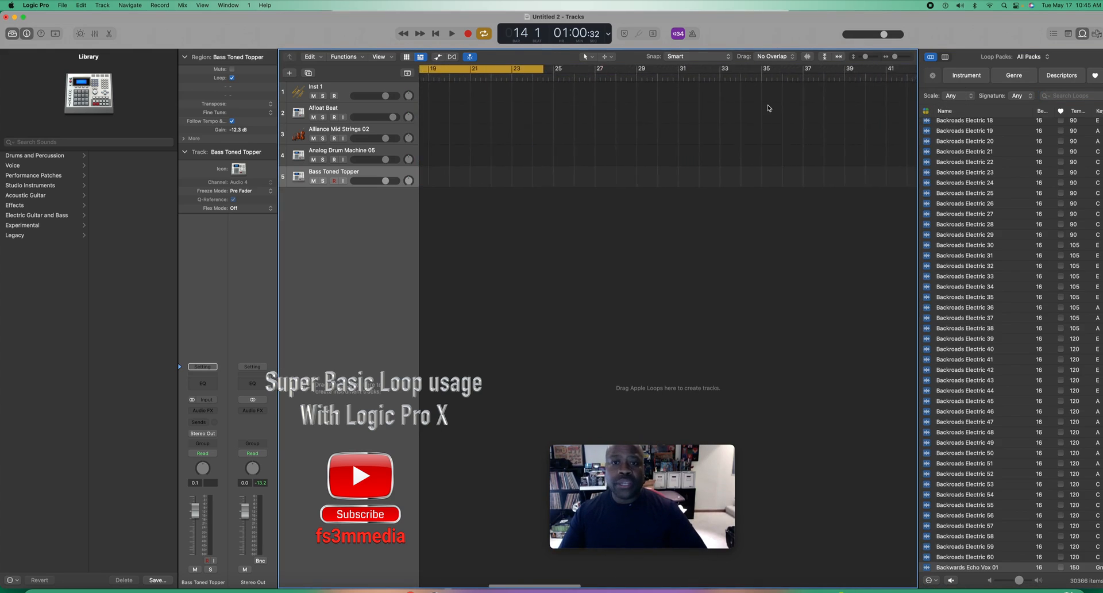
pyautogui.moveTo(510, 71); pyautogui.dragTo(917, 72)
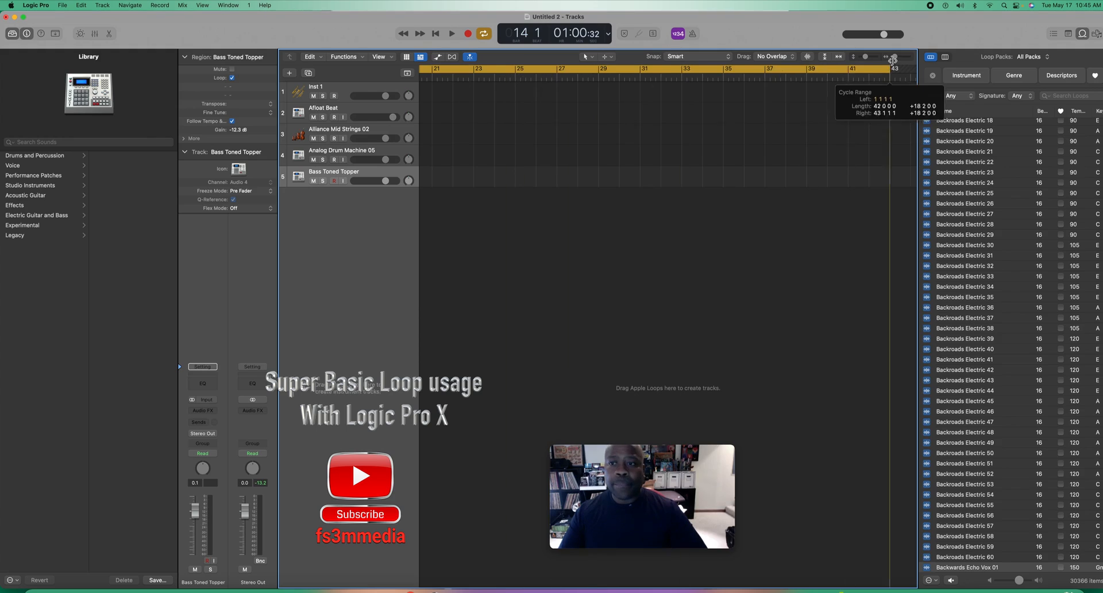
pyautogui.hscroll(6, 654, 121)
pyautogui.moveTo(566, 69); pyautogui.dragTo(930, 61)
pyautogui.hscroll(5, 716, 125)
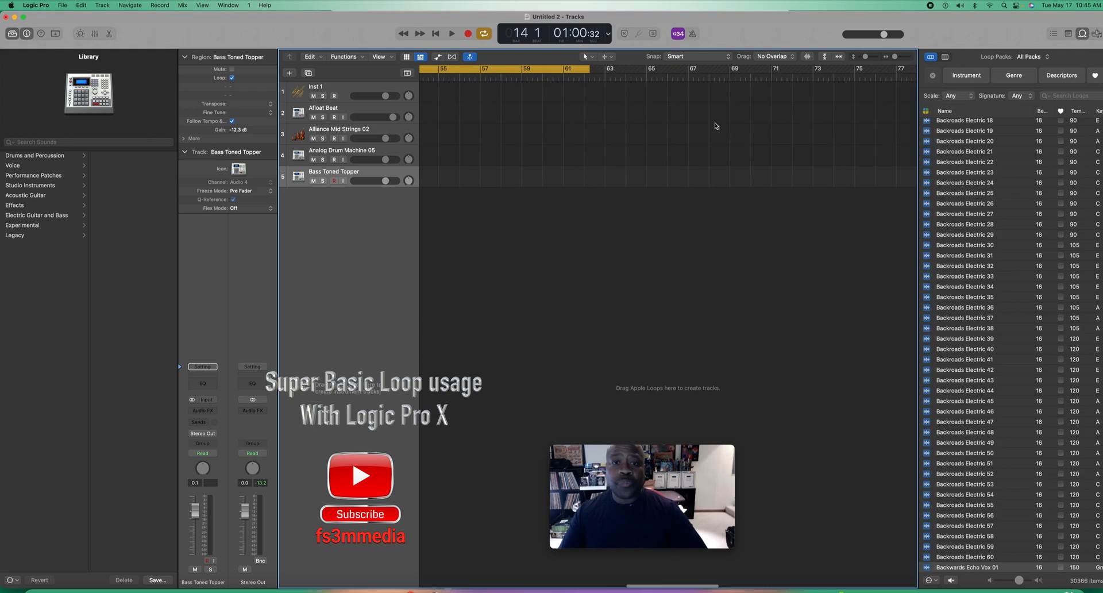
pyautogui.moveTo(589, 67); pyautogui.dragTo(900, 65)
pyautogui.hscroll(2, 801, 84)
pyautogui.moveTo(785, 71); pyautogui.dragTo(861, 76)
pyautogui.click(836, 76)
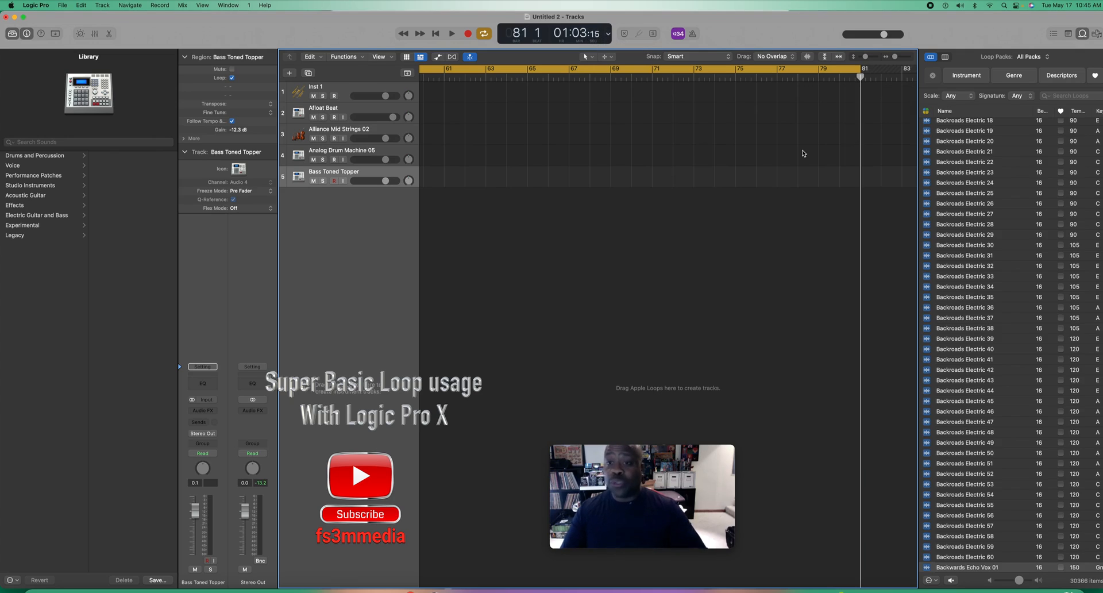
# Step: Move the playhead to the end of the project at bar 129
pyautogui.hscroll(10, 803, 153)
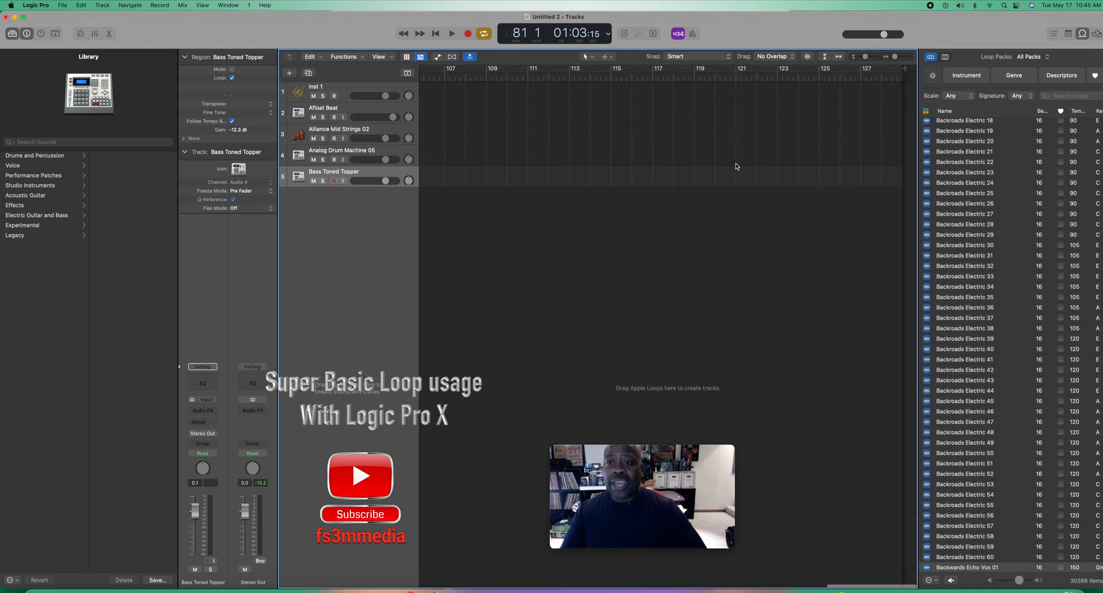
pyautogui.click(873, 76)
pyautogui.click(853, 76)
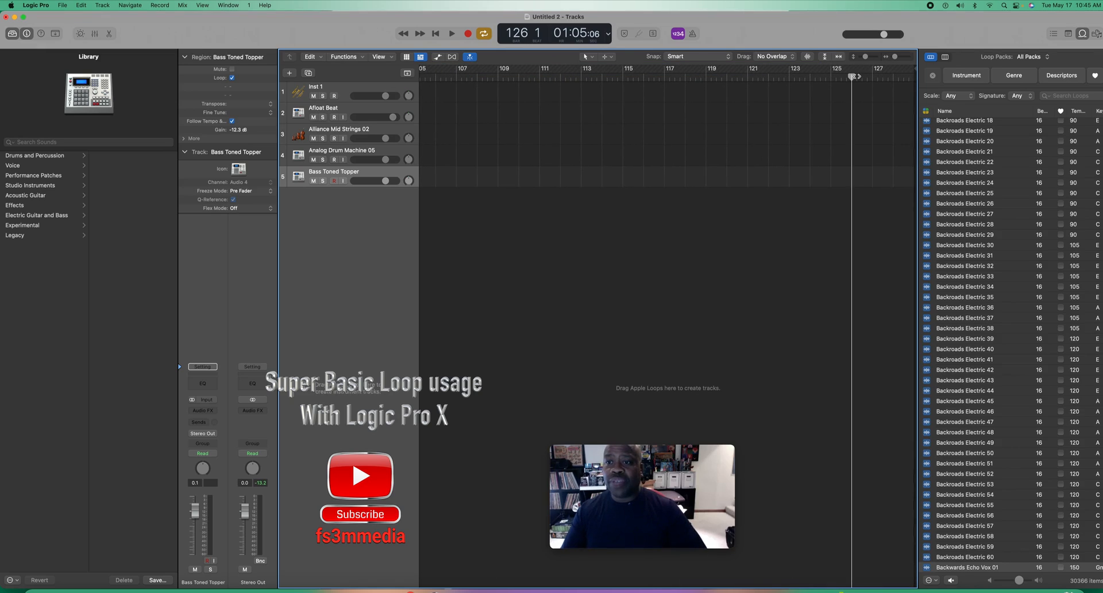
pyautogui.click(872, 75)
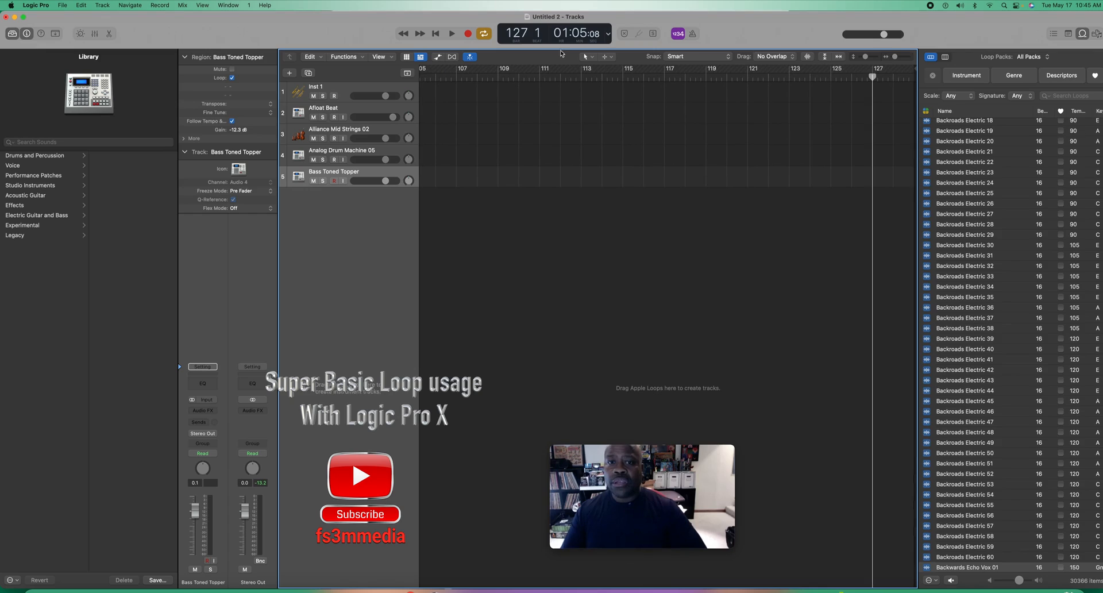
pyautogui.moveTo(908, 77); pyautogui.dragTo(914, 76)
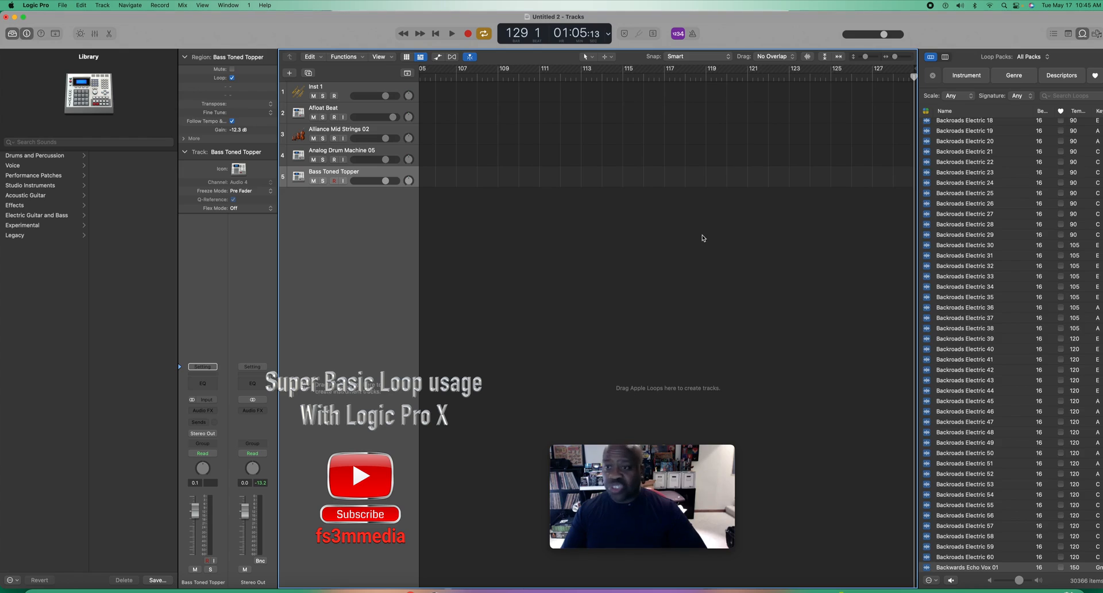
# Step: Bring the playhead back into the cycle range at bar 79, beat 3
pyautogui.hscroll(-10, 702, 238)
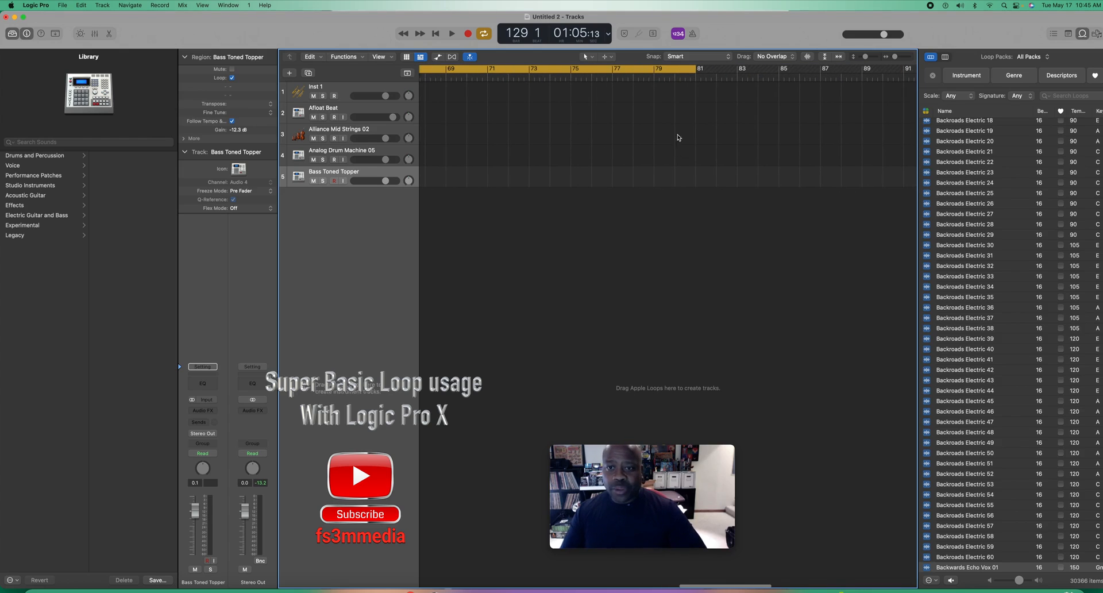
pyautogui.click(612, 77)
pyautogui.moveTo(613, 77); pyautogui.dragTo(666, 90)
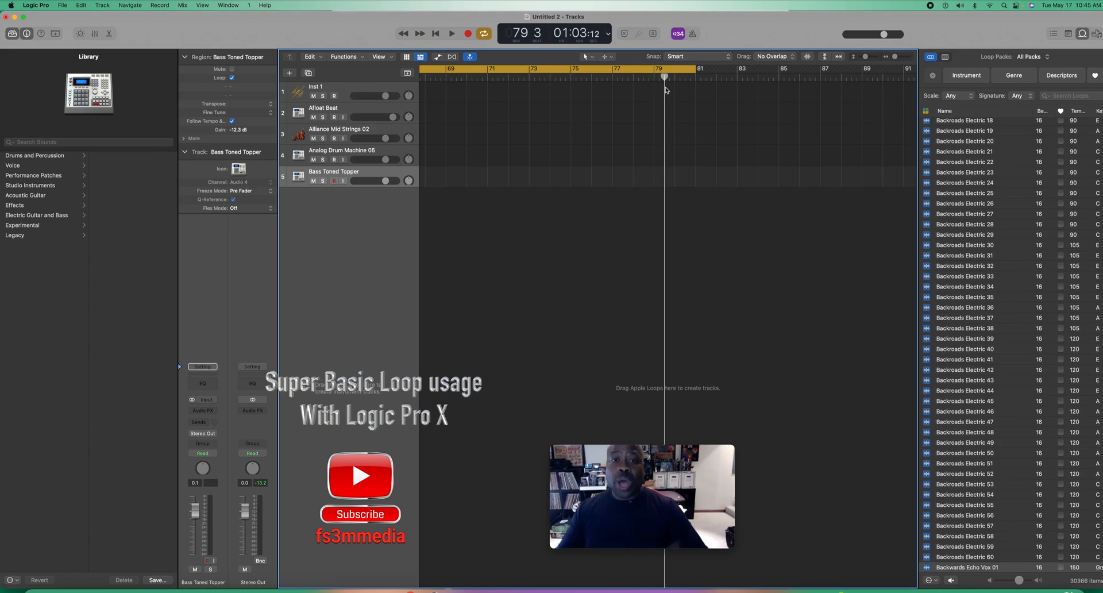